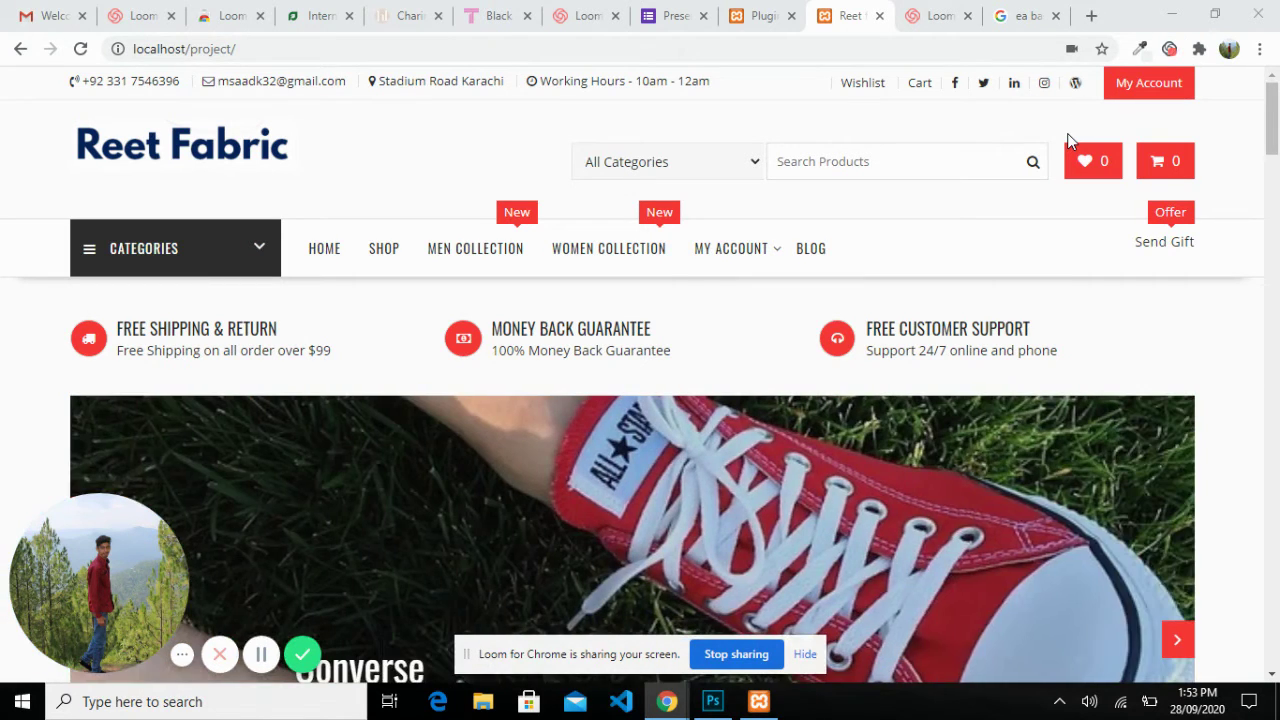
Step: Expand the store's Categories list and look through its entries
left_click(235, 252)
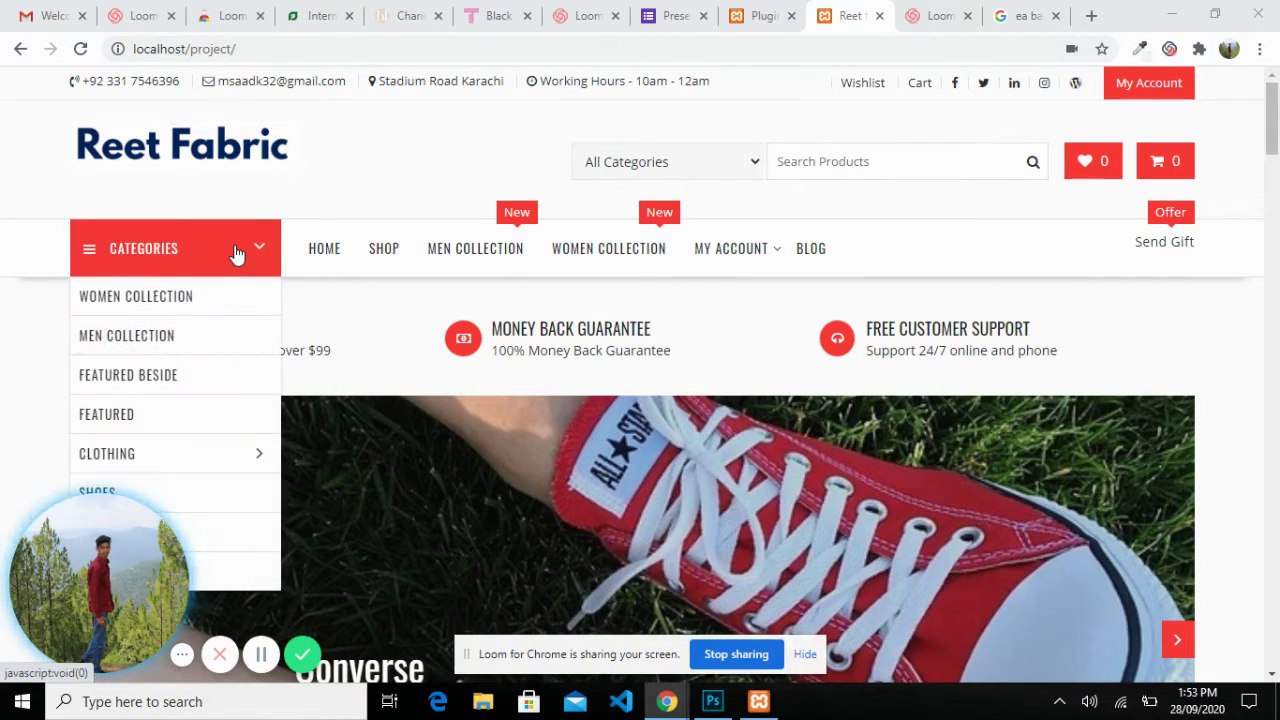
scroll(237, 251, "down", 1)
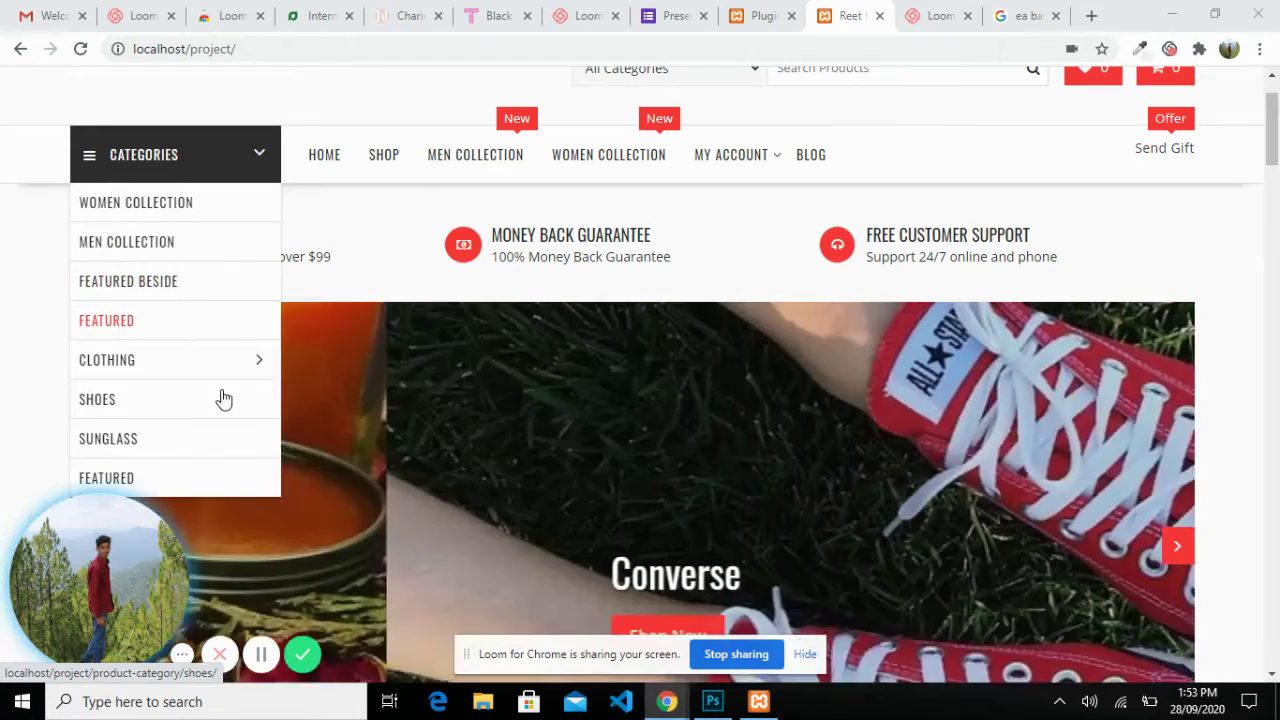
mouse_move(224, 368)
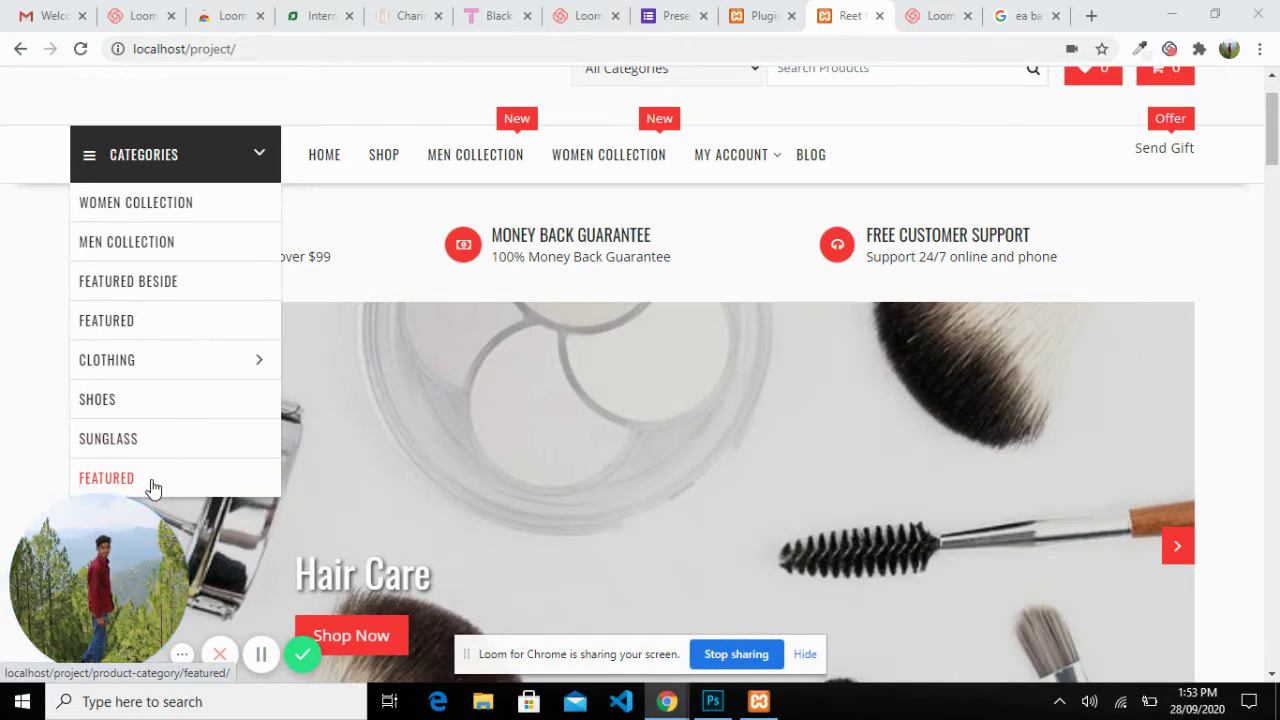
Step: Advance the home page's banner slider by two slides
scroll(533, 409, "down", 2)
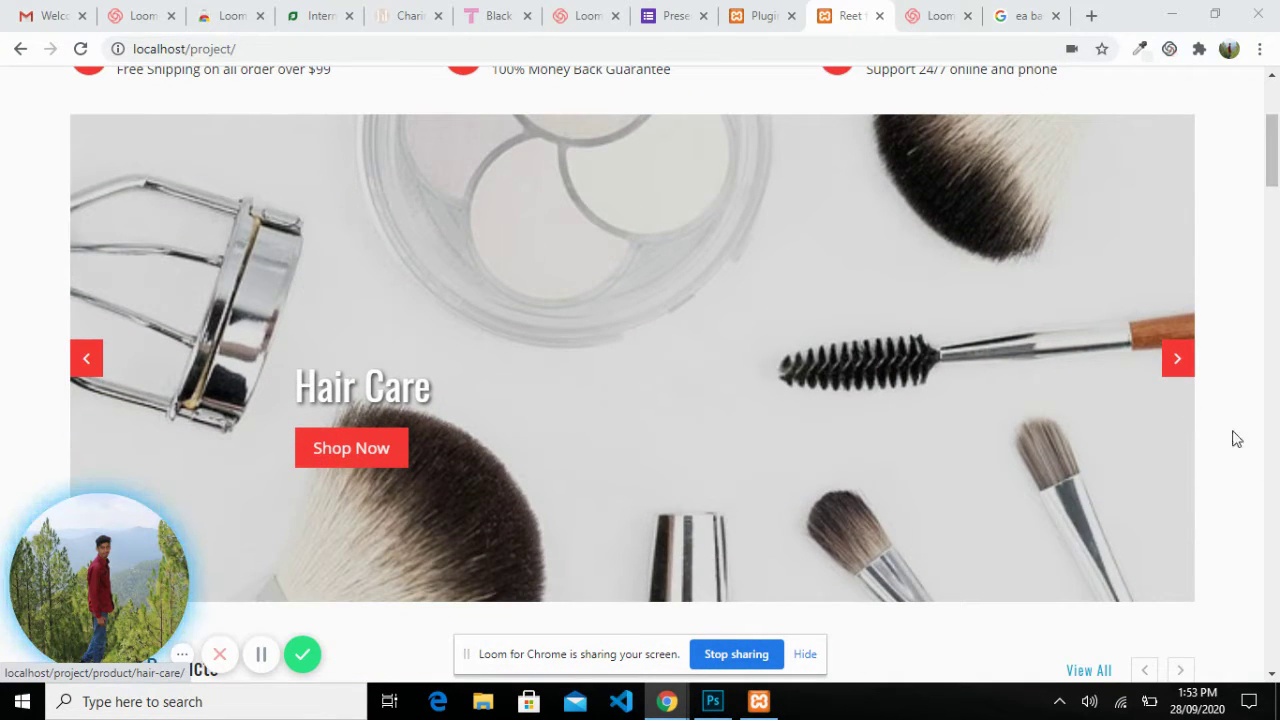
left_click(1176, 362)
left_click(1174, 362)
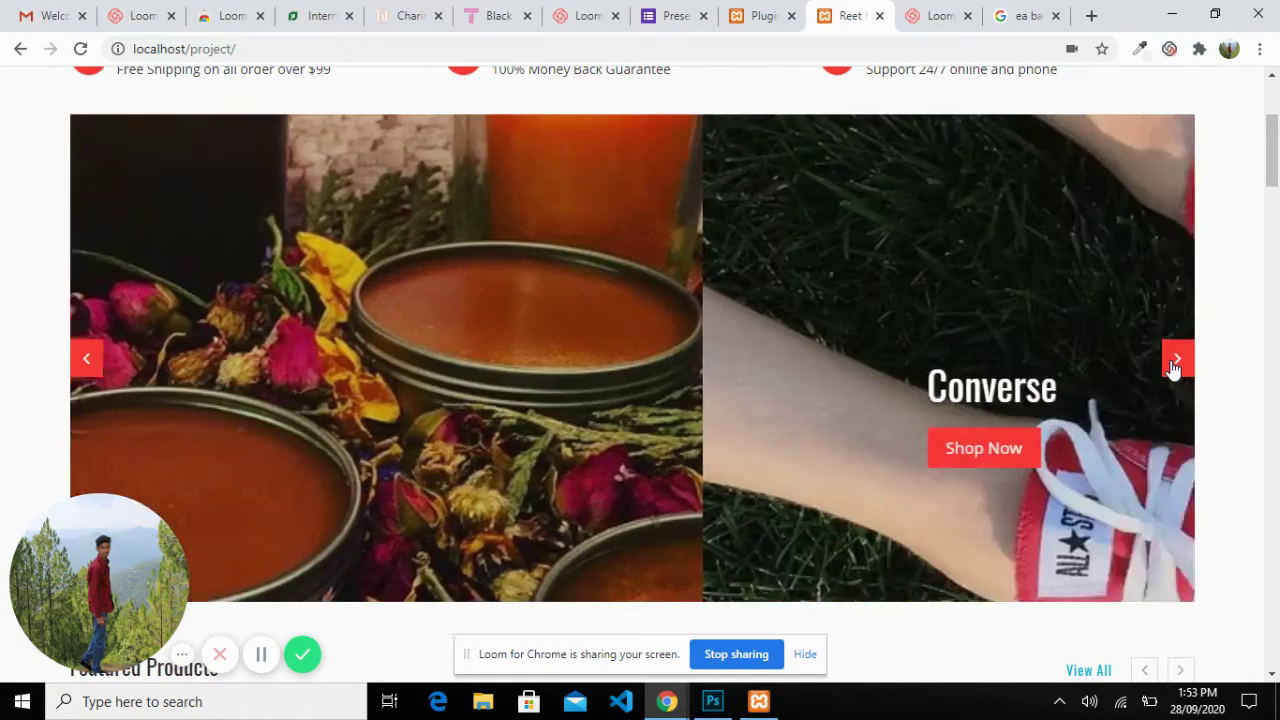
Step: Advance the Featured Products carousel on the home page to its next item
scroll(988, 313, "down", 2)
scroll(988, 313, "down", 3)
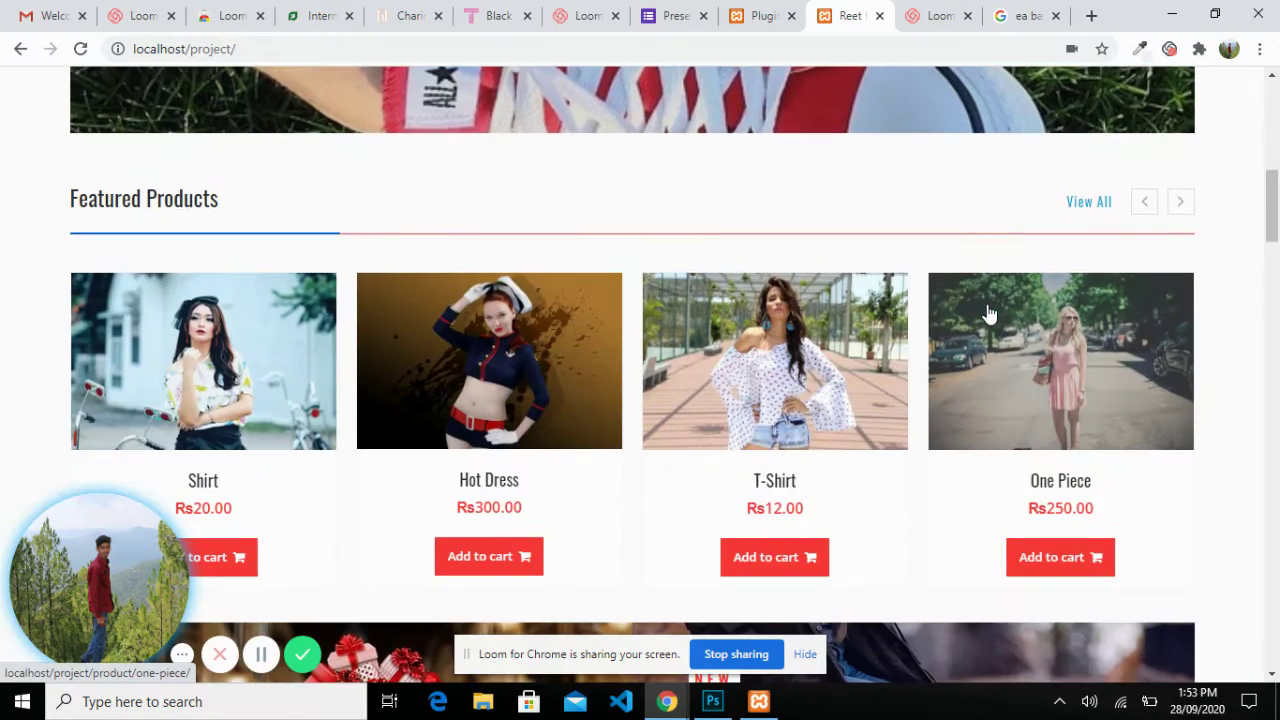
left_click(1182, 205)
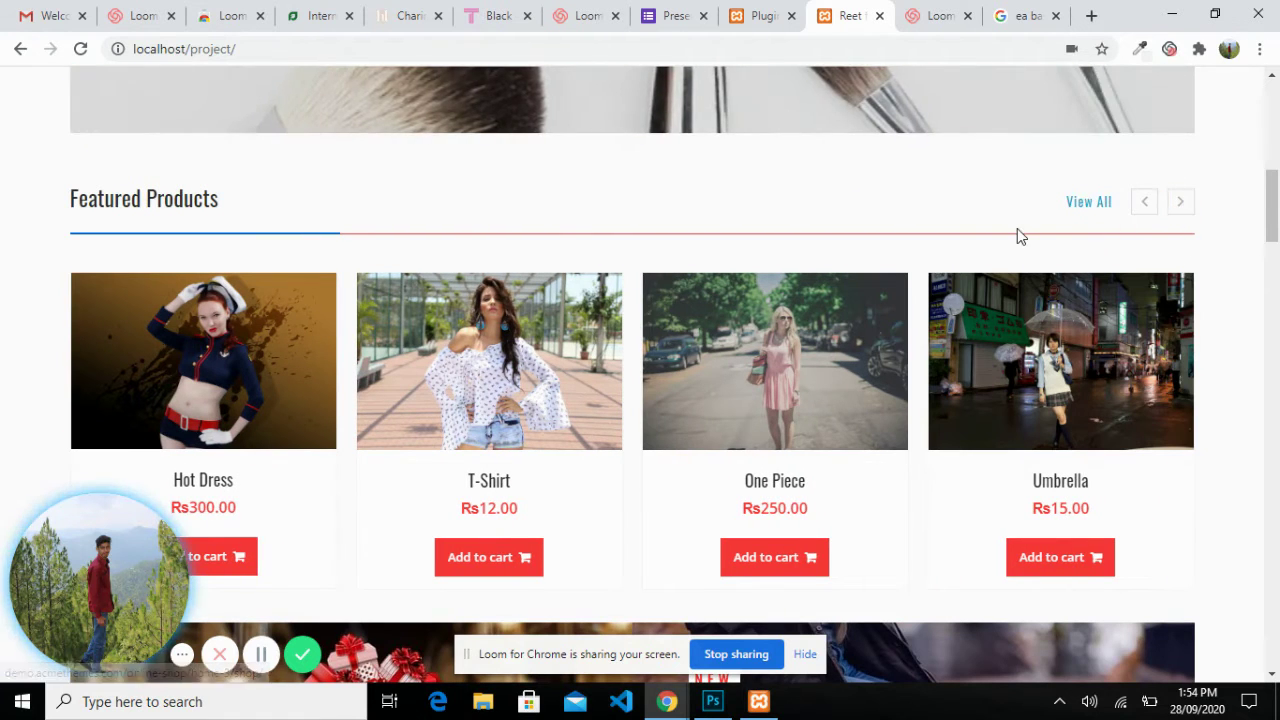
Step: Look through the rest of the home page, from the product sections and Latest Blog down to the footer links and payment gateways
scroll(1017, 228, "down", 5)
scroll(1017, 229, "down", 5)
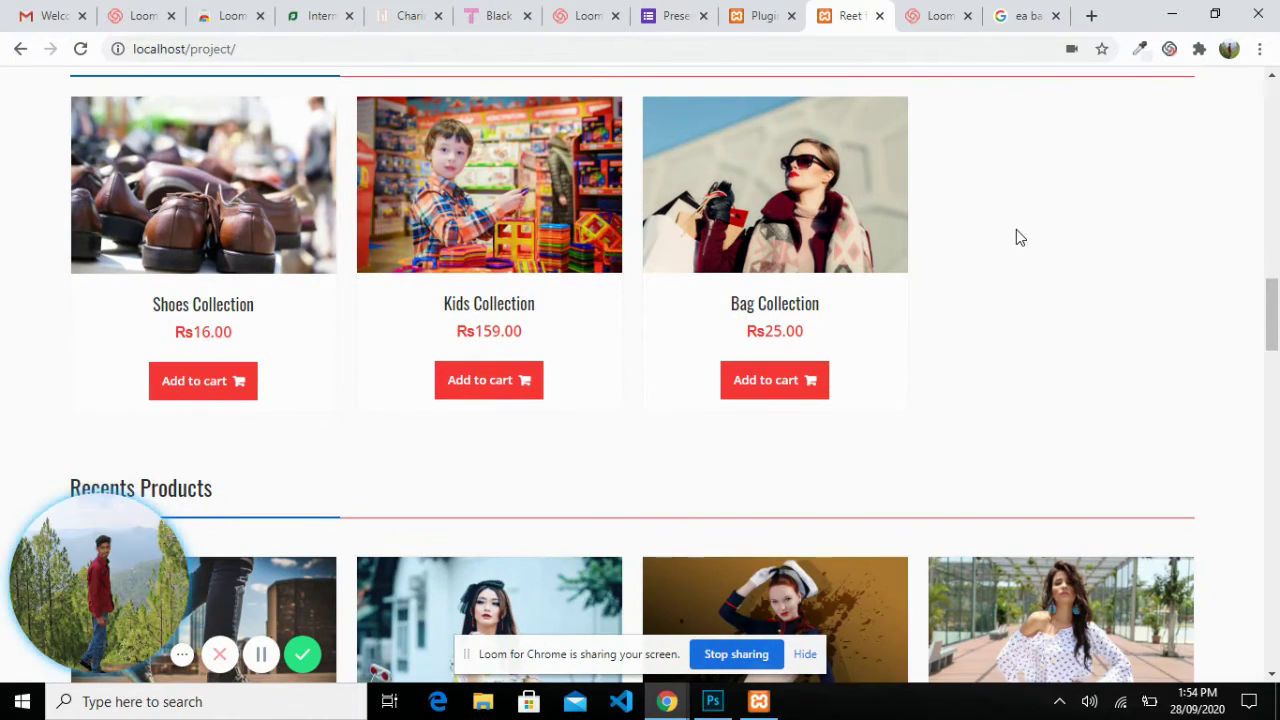
scroll(1017, 237, "down", 2)
scroll(1016, 237, "down", 3)
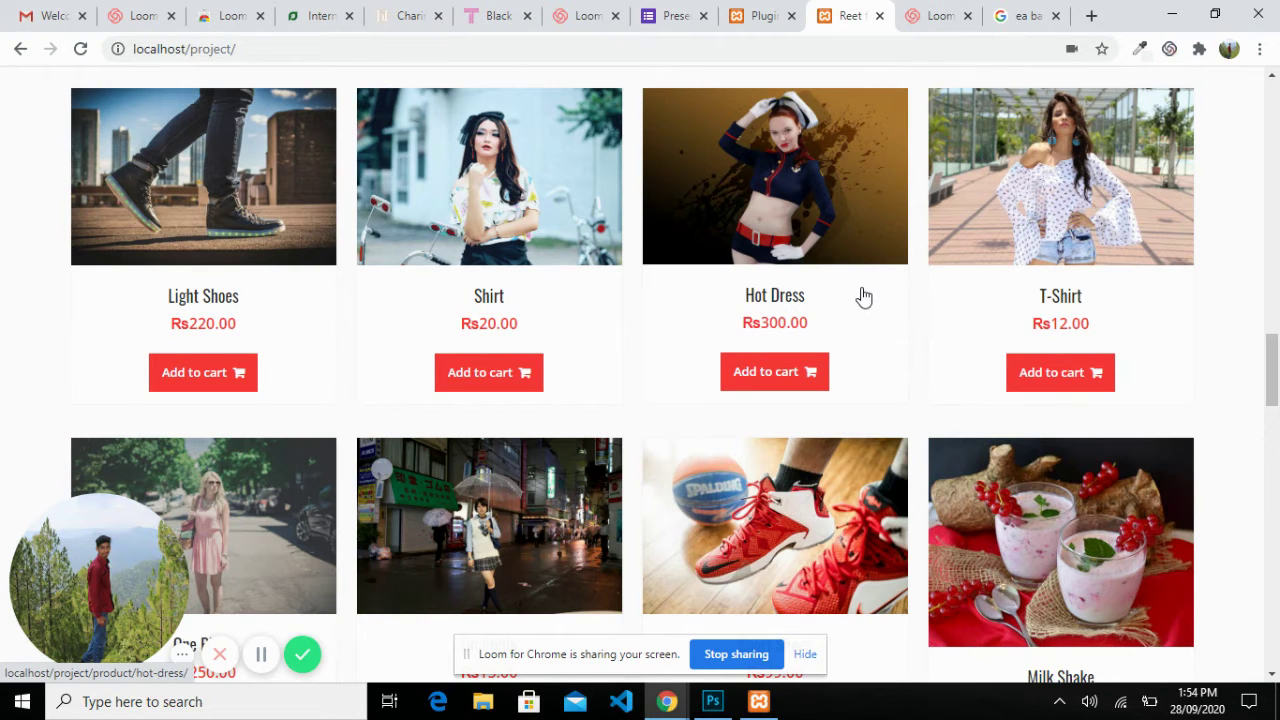
scroll(864, 297, "down", 8)
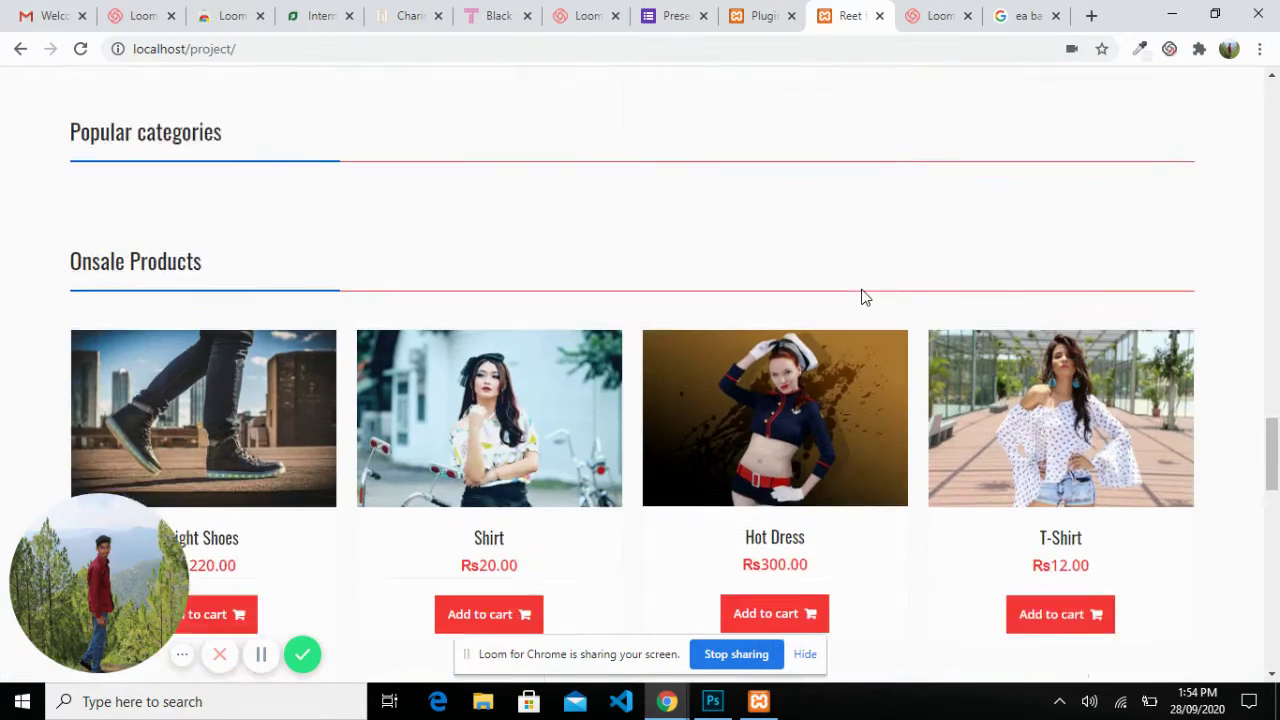
scroll(864, 297, "down", 1)
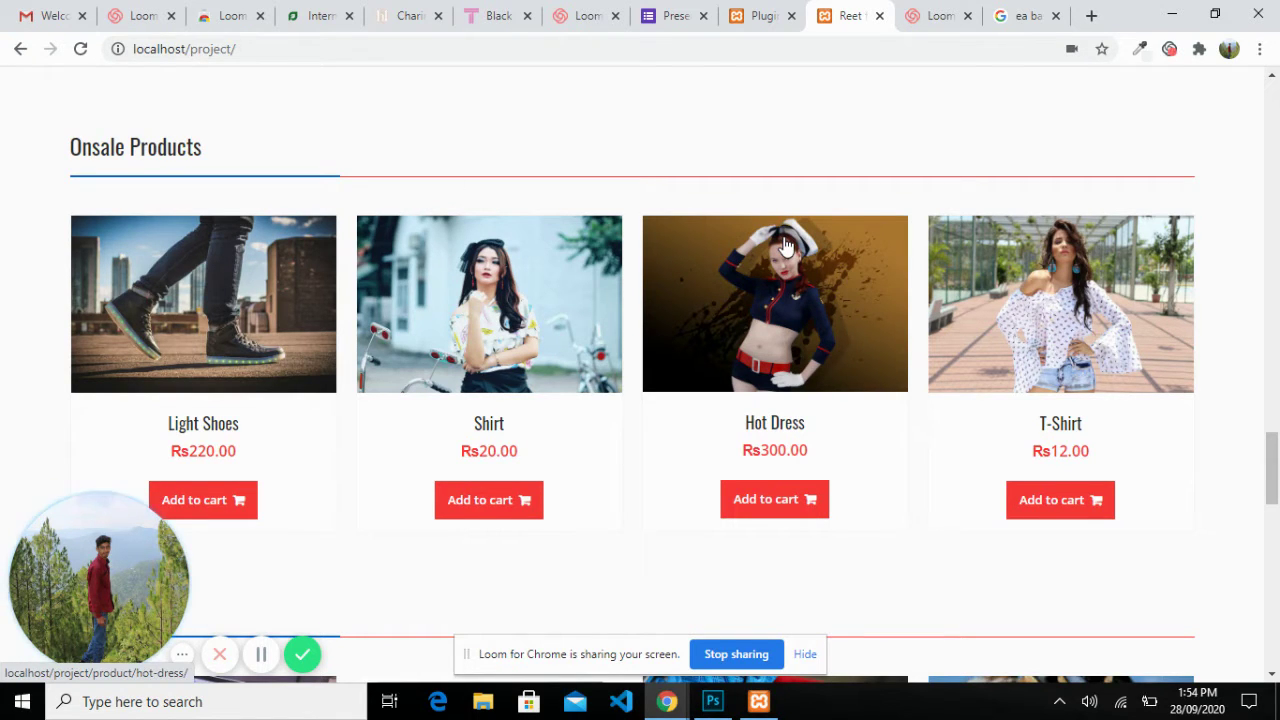
scroll(785, 245, "down", 3)
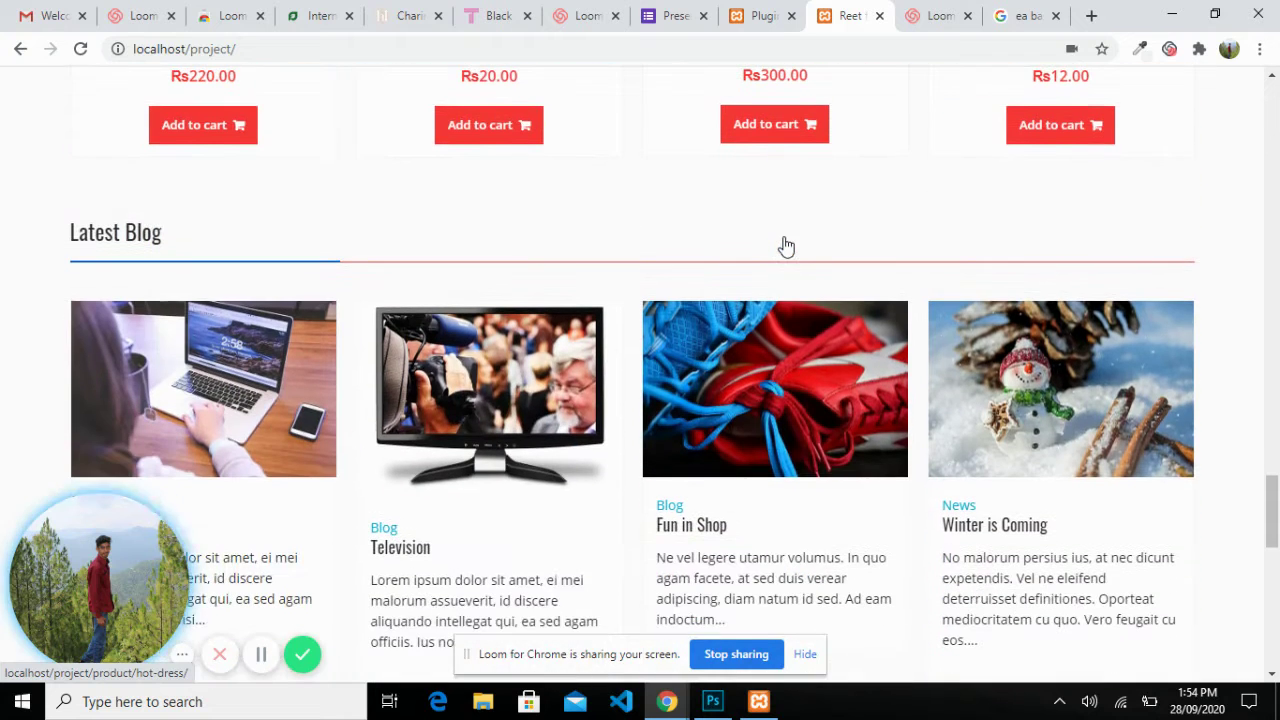
scroll(349, 410, "down", 1)
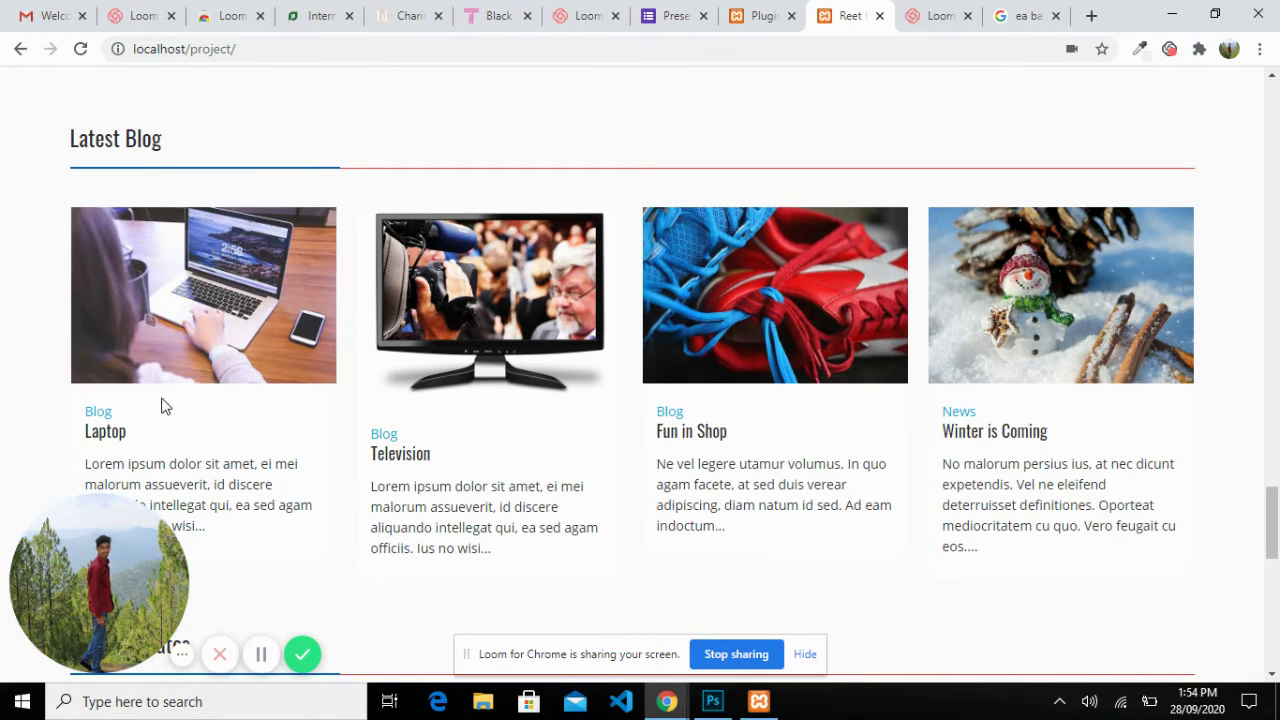
scroll(486, 377, "down", 2)
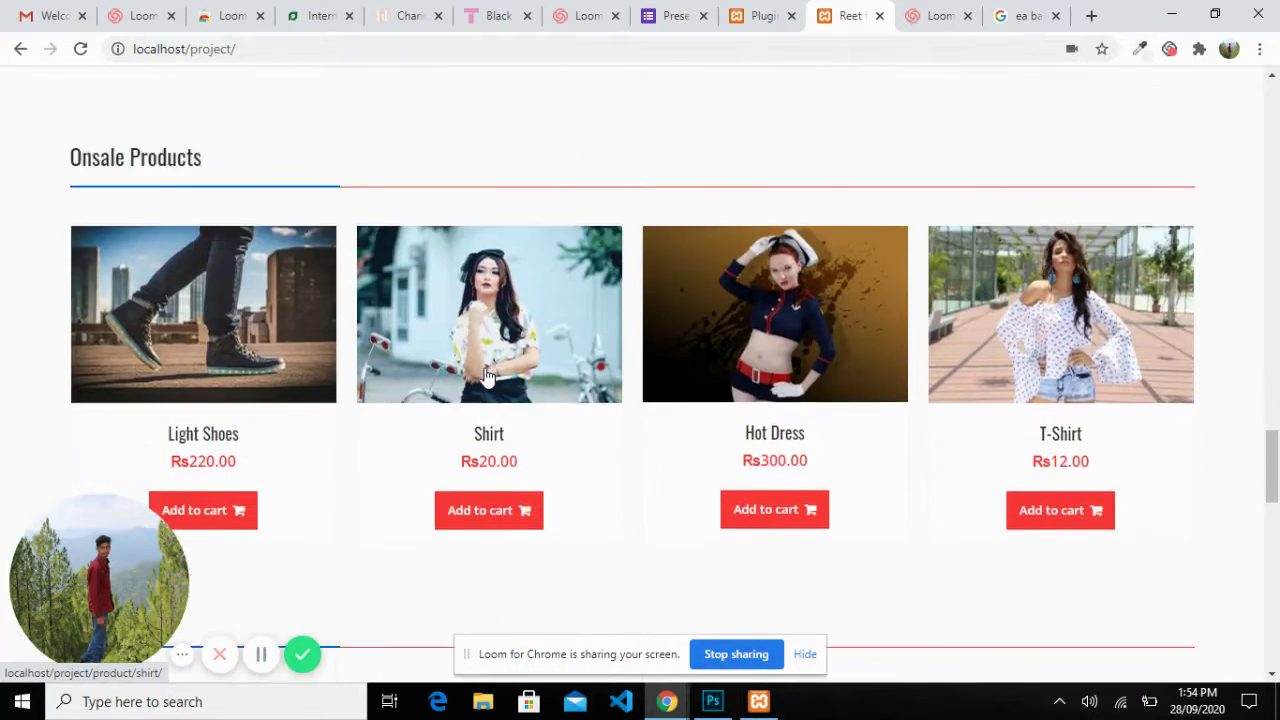
scroll(486, 368, "down", 5)
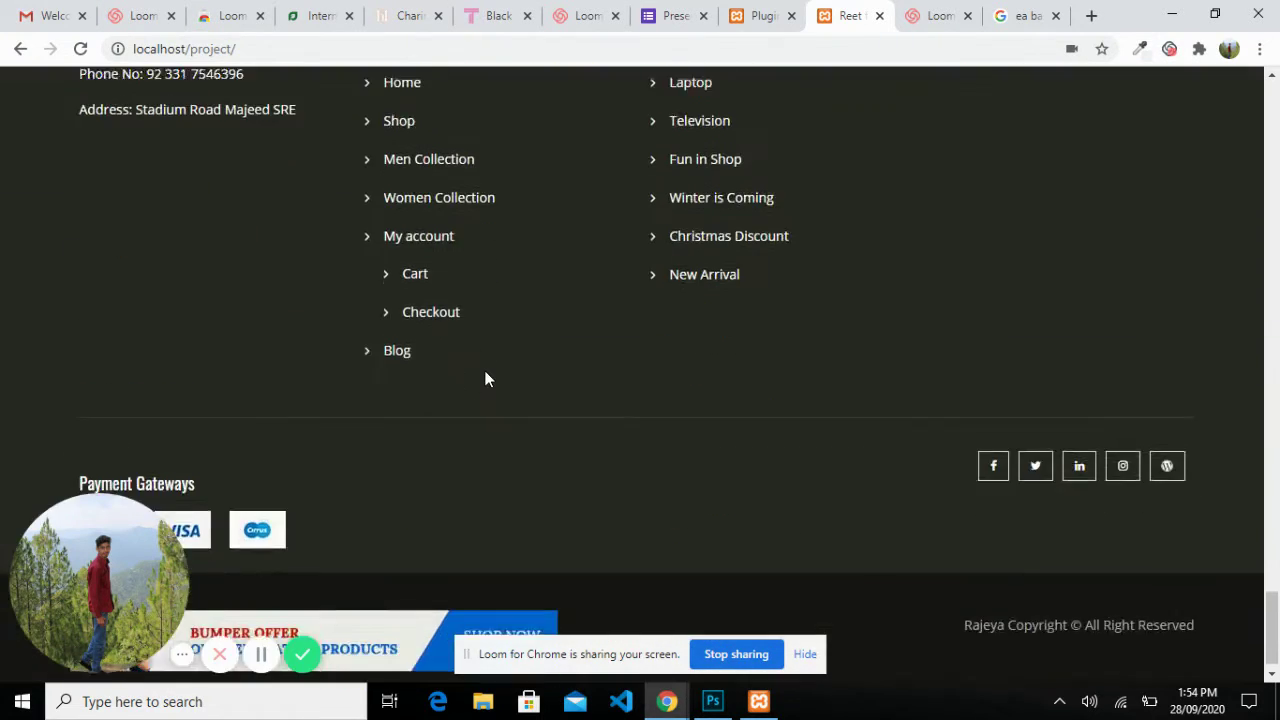
scroll(485, 378, "down", 2)
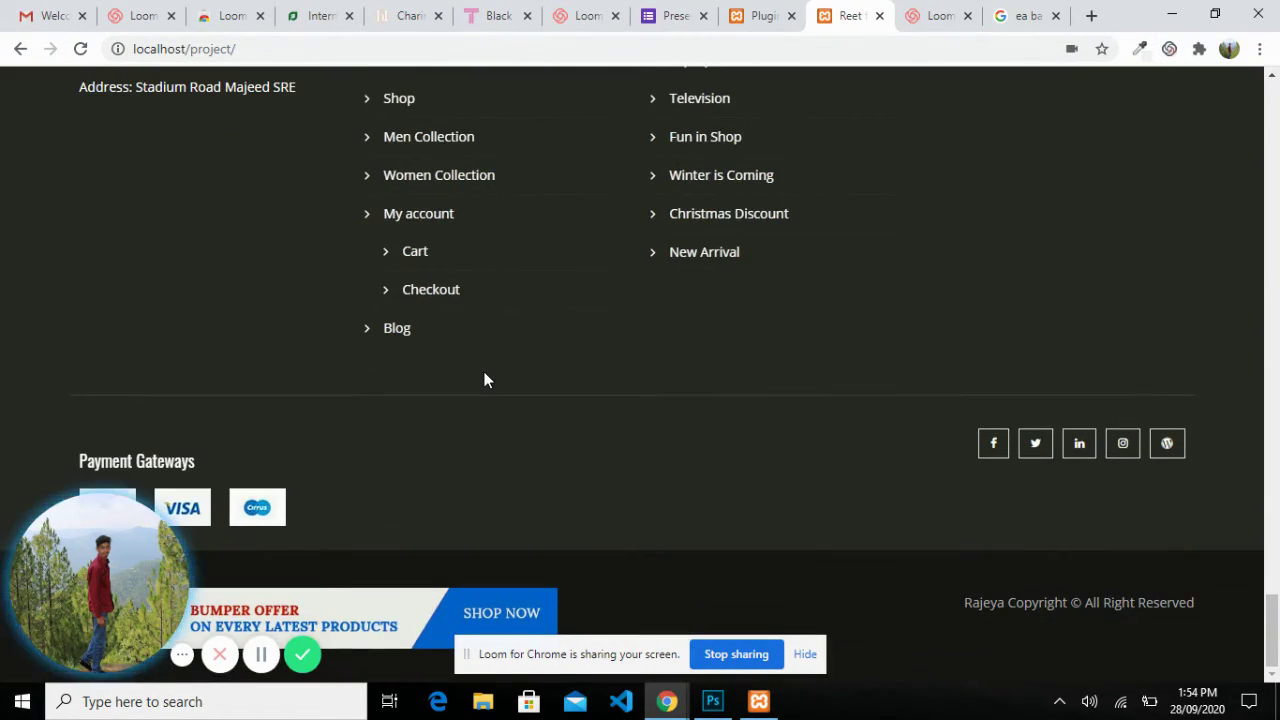
scroll(440, 313, "up", 2)
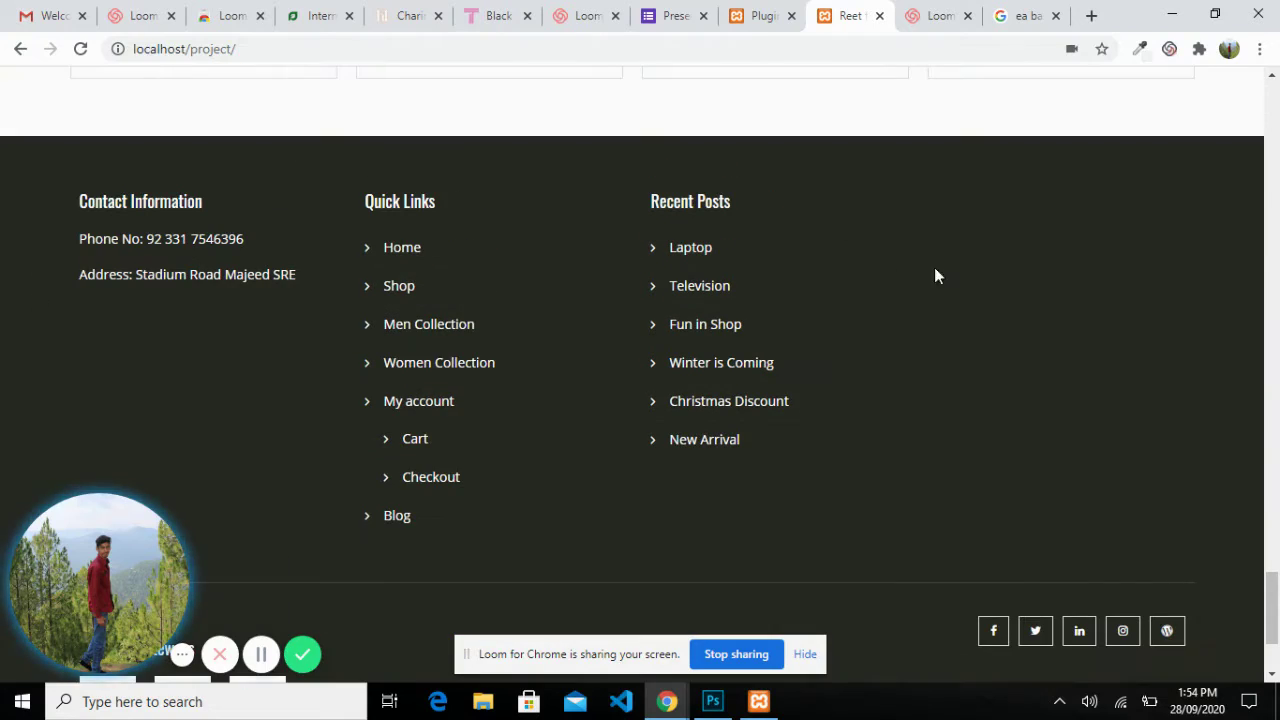
Step: Add Shoes Collection from the Classified Products section to the cart and open the cart
scroll(843, 290, "up", 15)
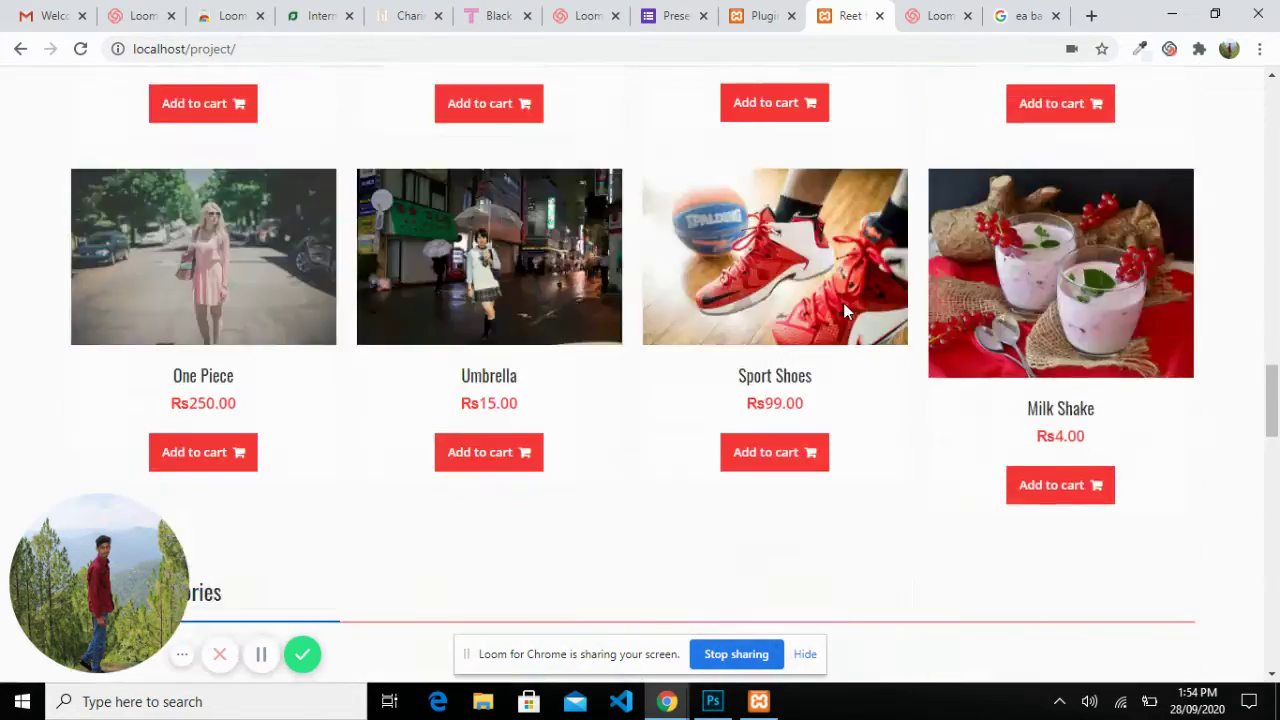
scroll(843, 310, "down", 4)
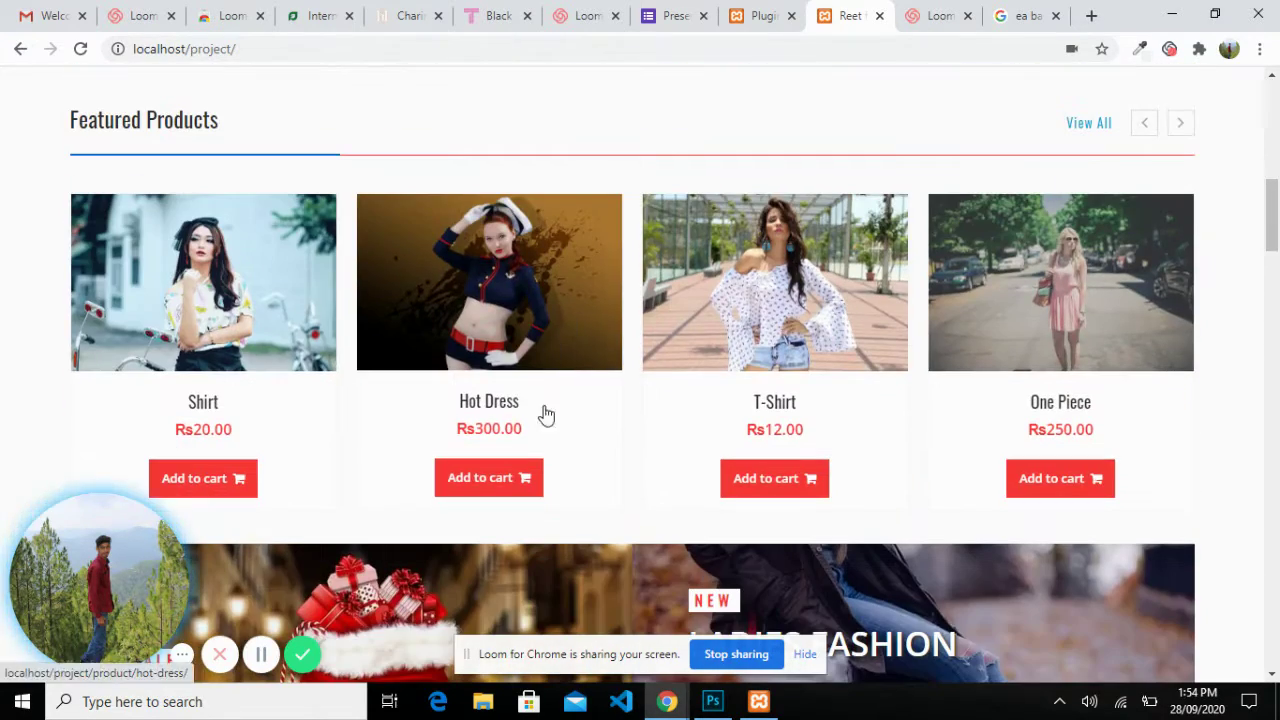
scroll(579, 399, "down", 8)
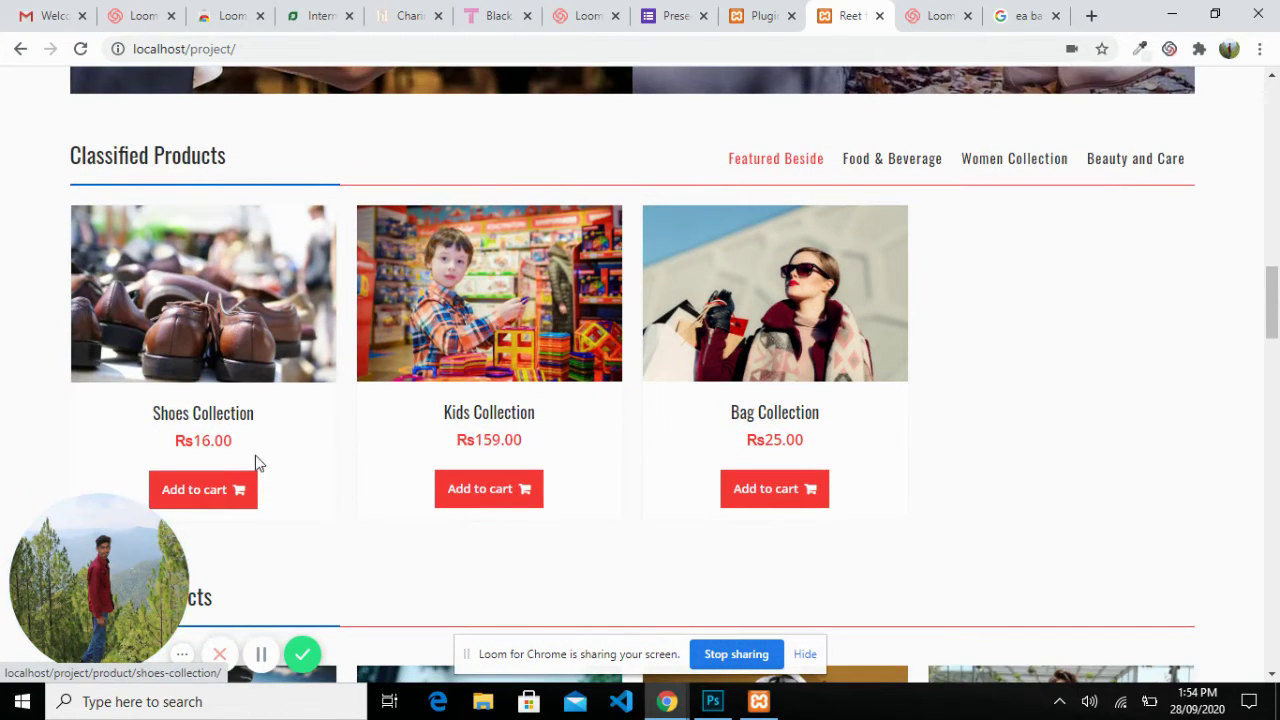
left_click(254, 489)
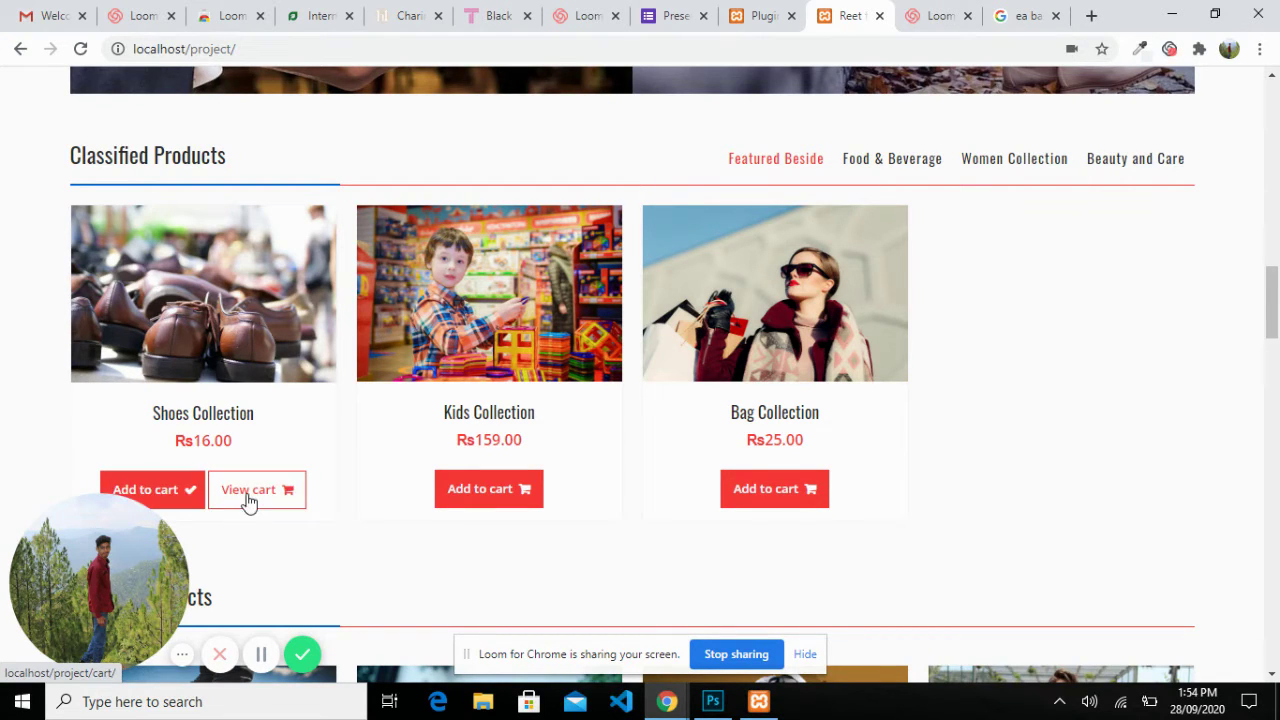
left_click(224, 491)
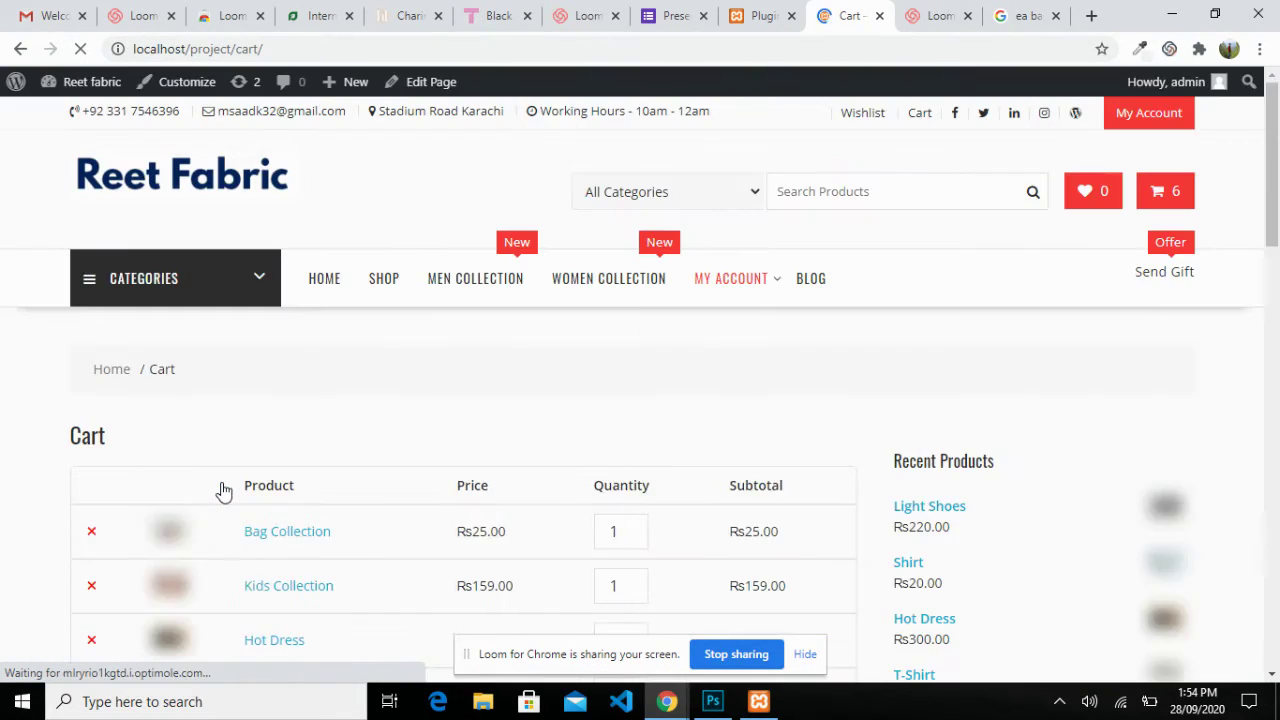
Step: Remove the Hot Dress item from the cart
scroll(426, 370, "down", 3)
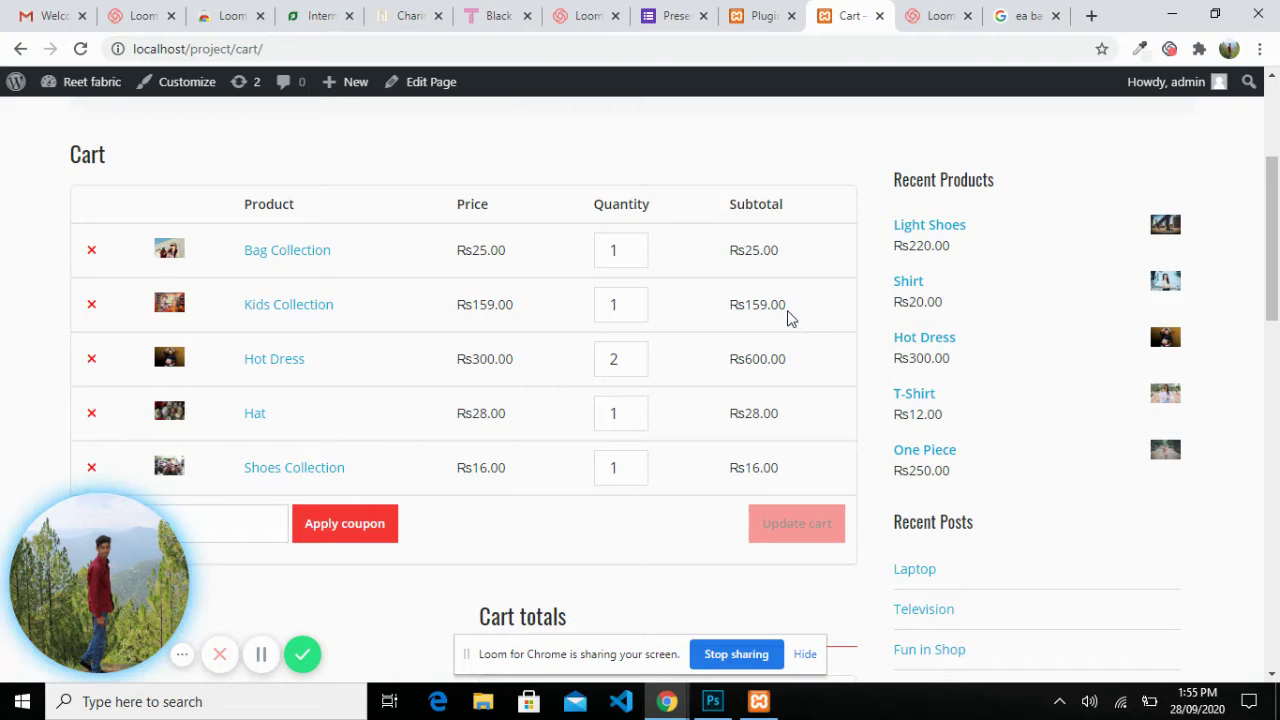
scroll(669, 340, "down", 1)
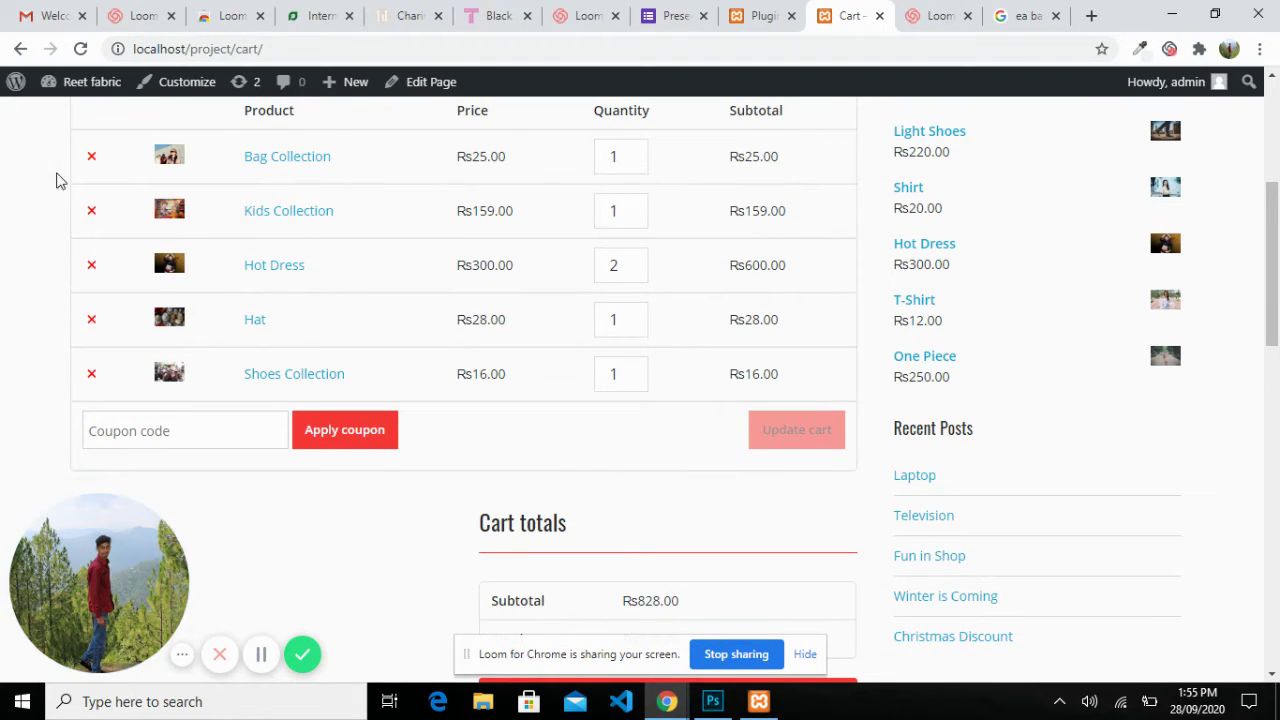
left_click(91, 266)
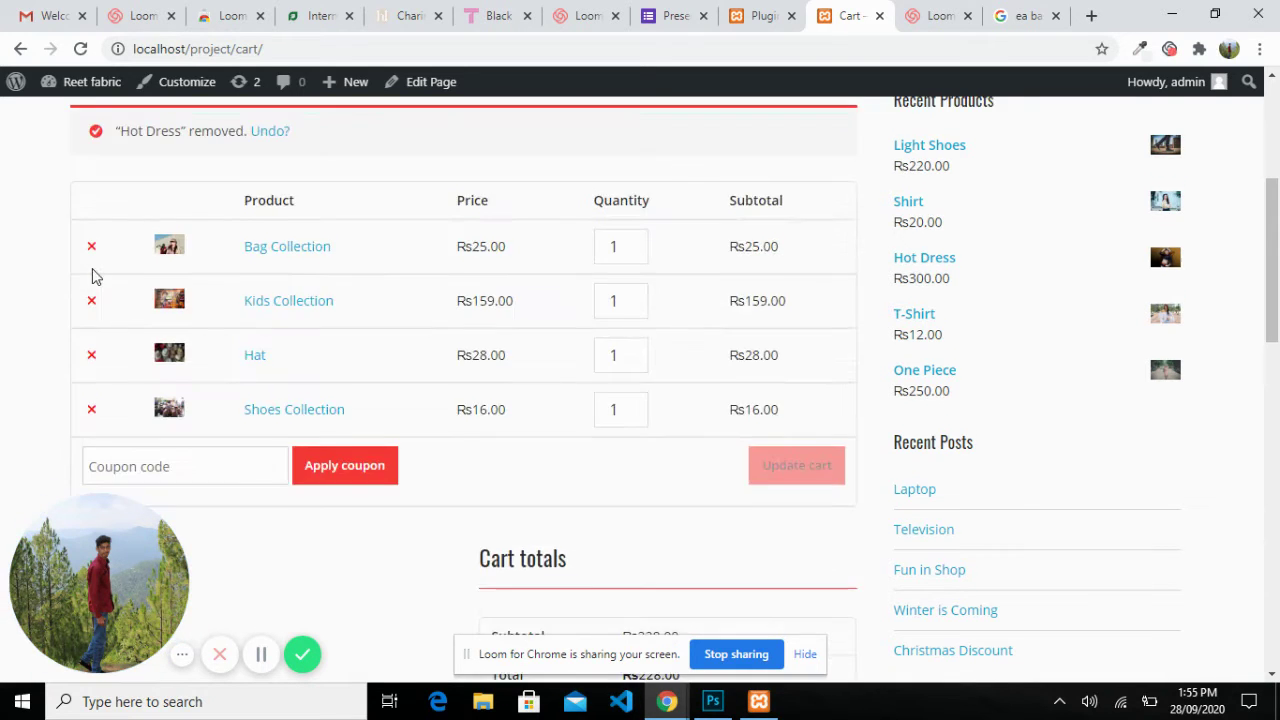
Step: Proceed from the cart totals to checkout
scroll(400, 358, "down", 3)
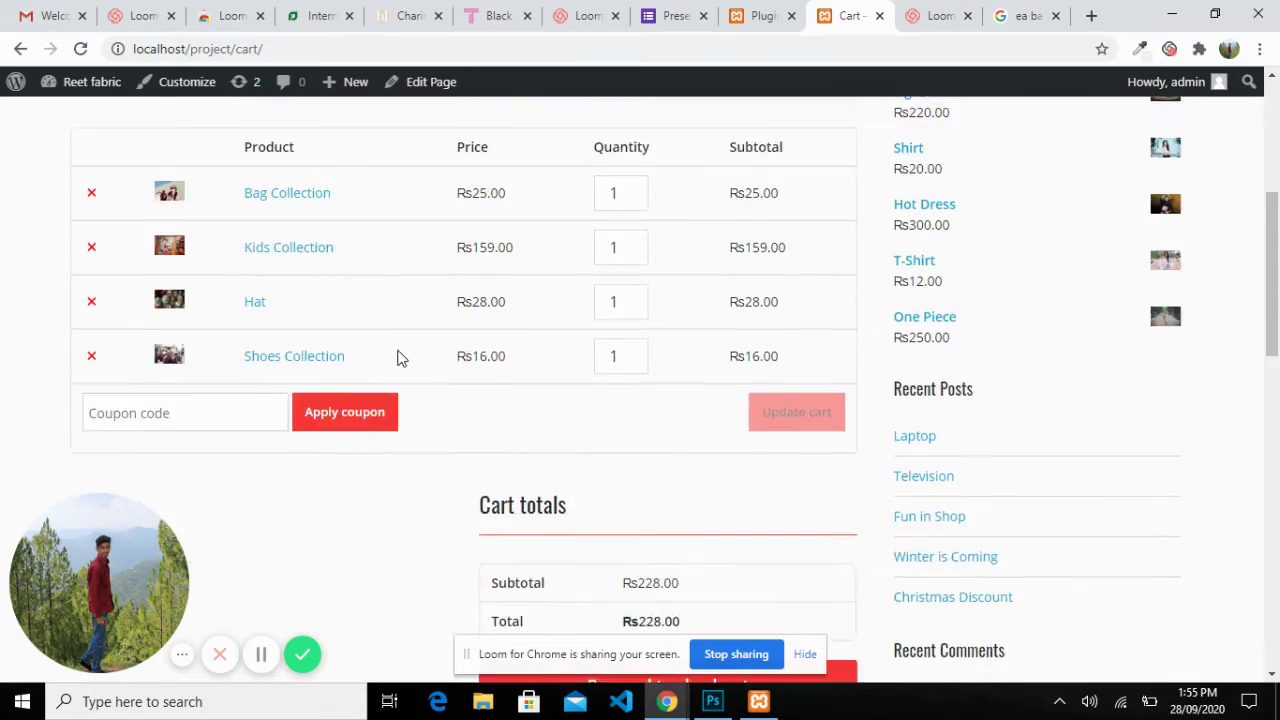
scroll(400, 360, "down", 2)
left_click(657, 316)
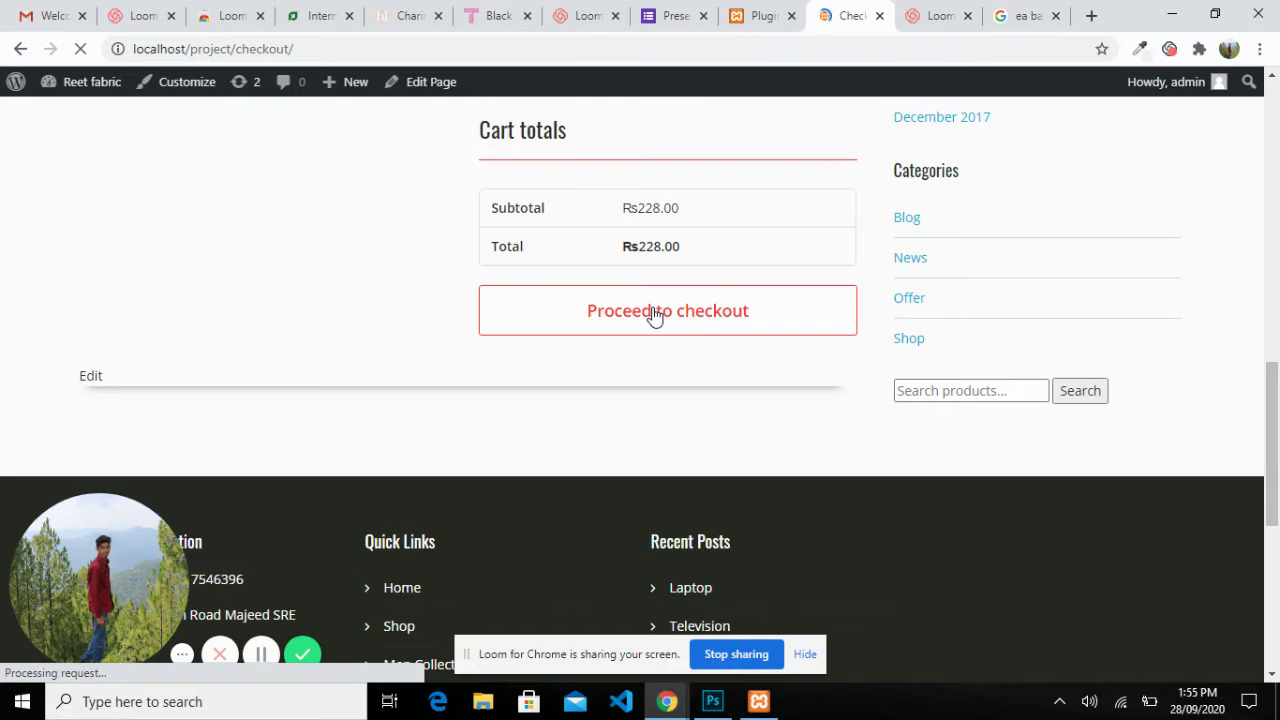
Step: Review the checkout page from the billing details fields down to the order placement section
scroll(655, 310, "down", 2)
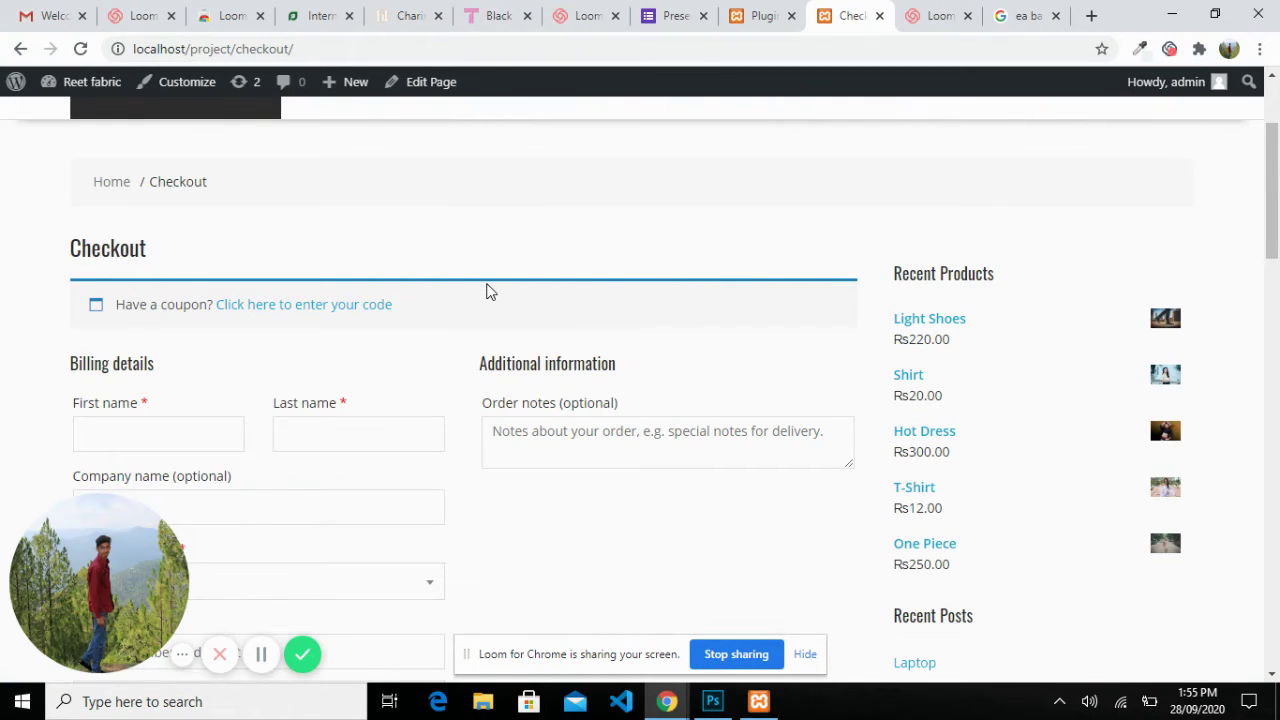
scroll(486, 291, "down", 2)
scroll(360, 228, "down", 1)
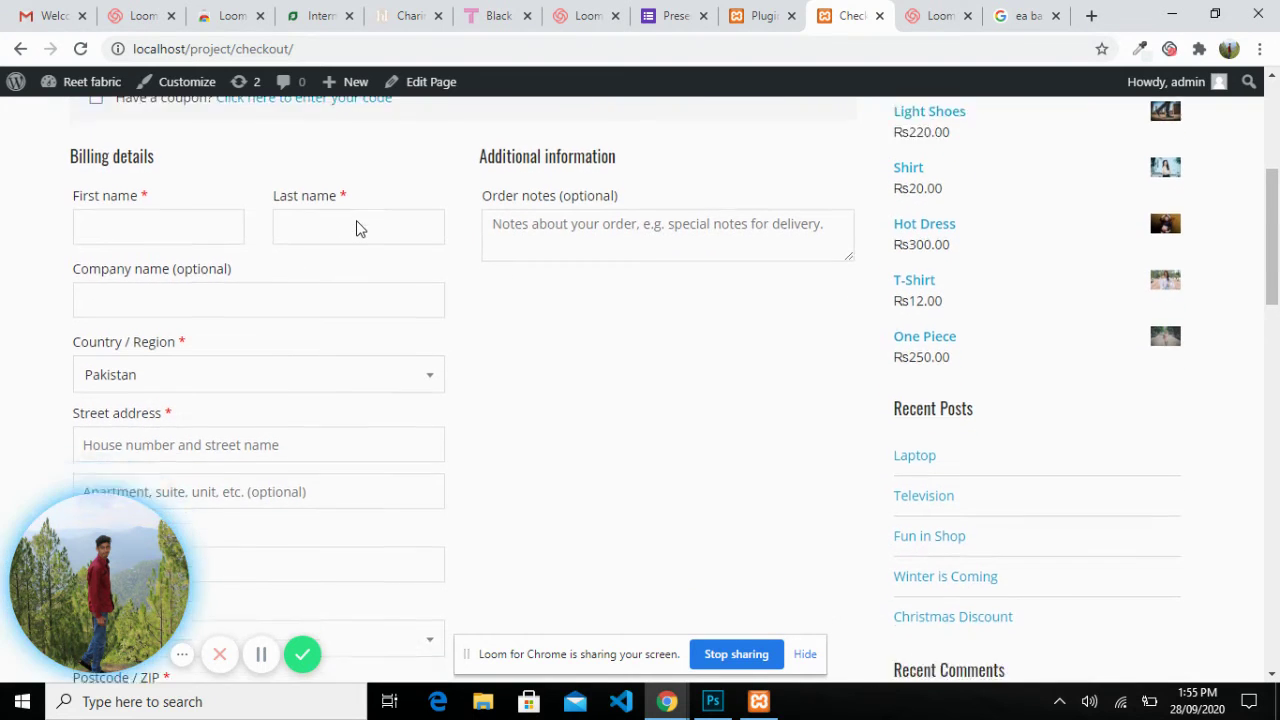
scroll(360, 228, "down", 12)
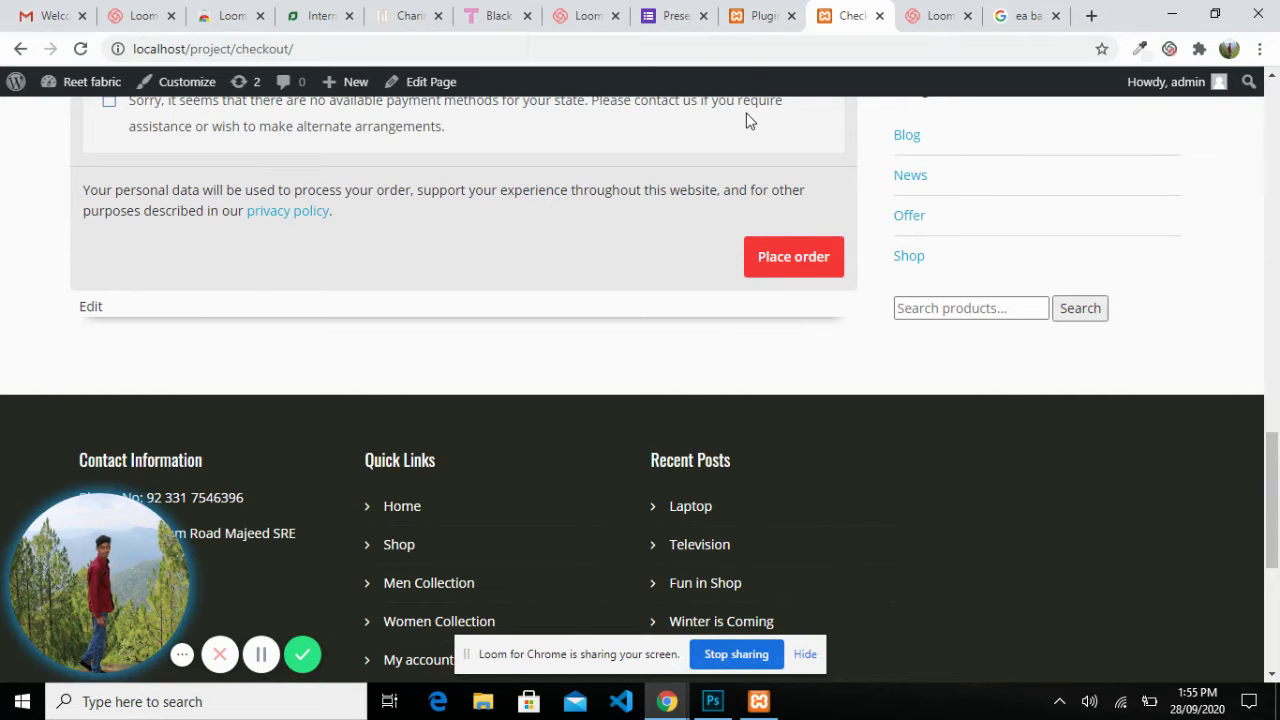
Step: Switch to the WordPress admin's Plugins page and examine the list of installed plugins
left_click(747, 20)
scroll(106, 225, "up", 2)
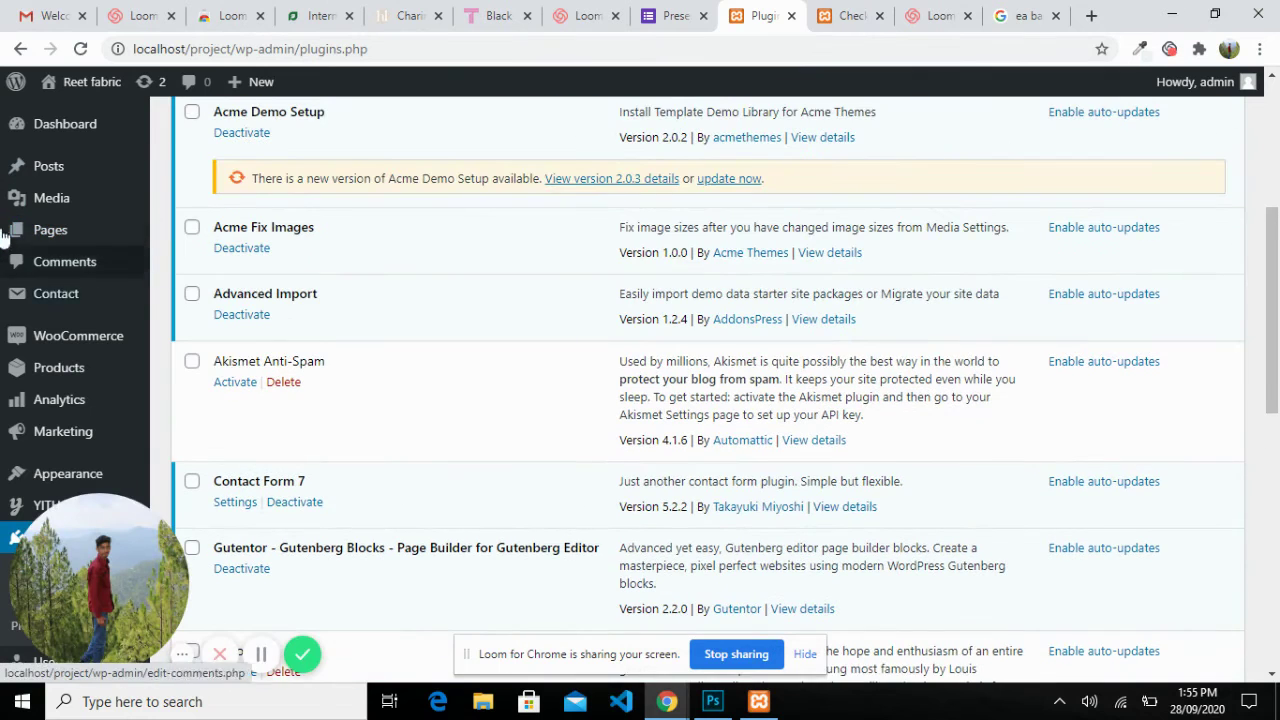
scroll(649, 272, "up", 2)
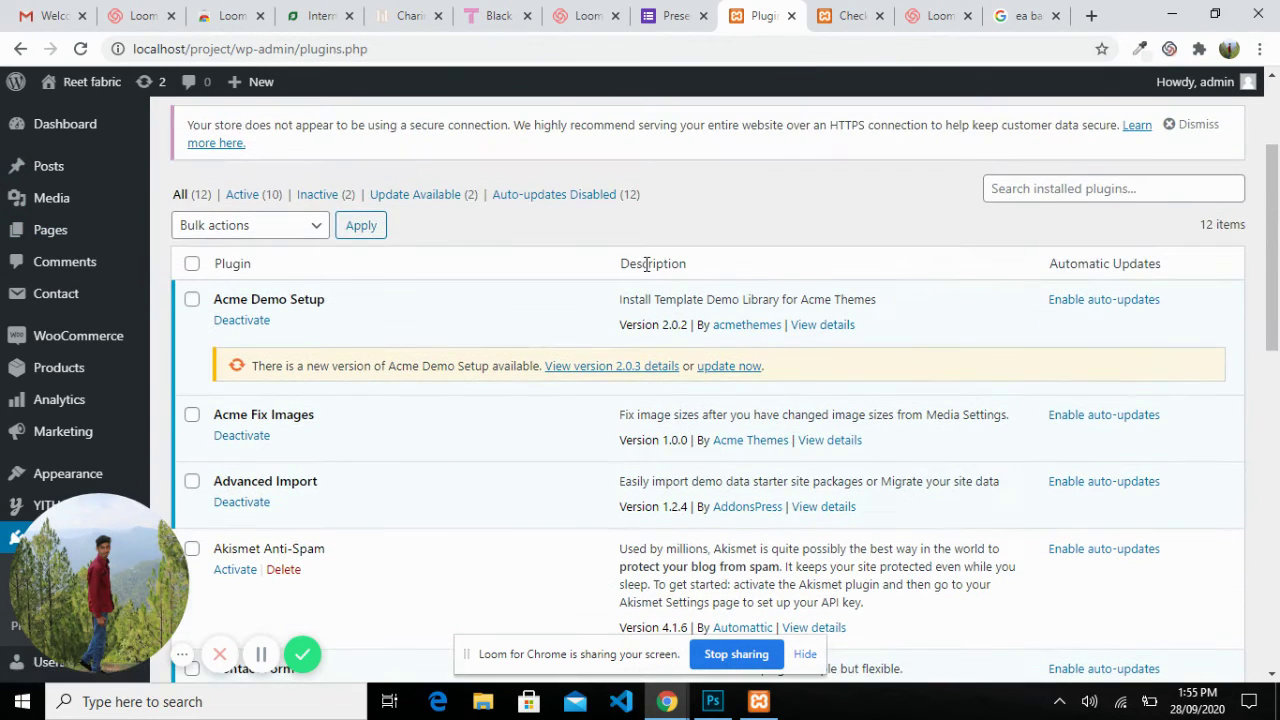
left_click(77, 126)
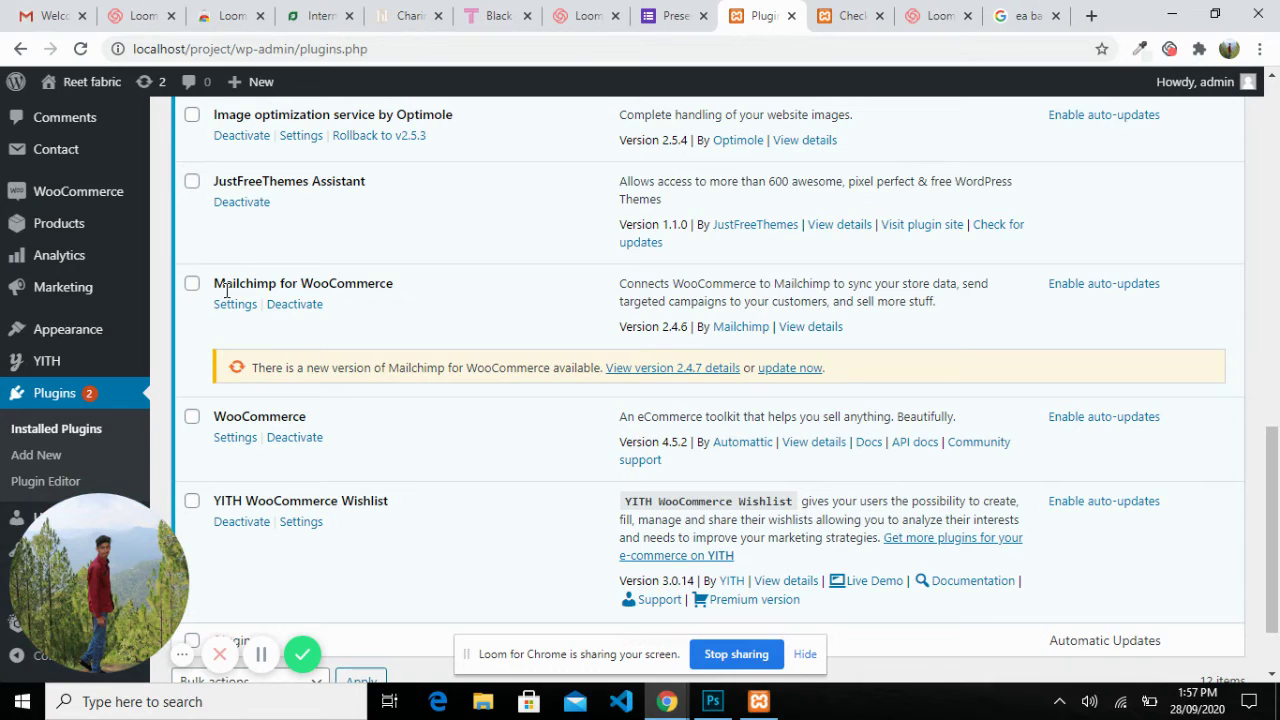
scroll(277, 318, "up", 2)
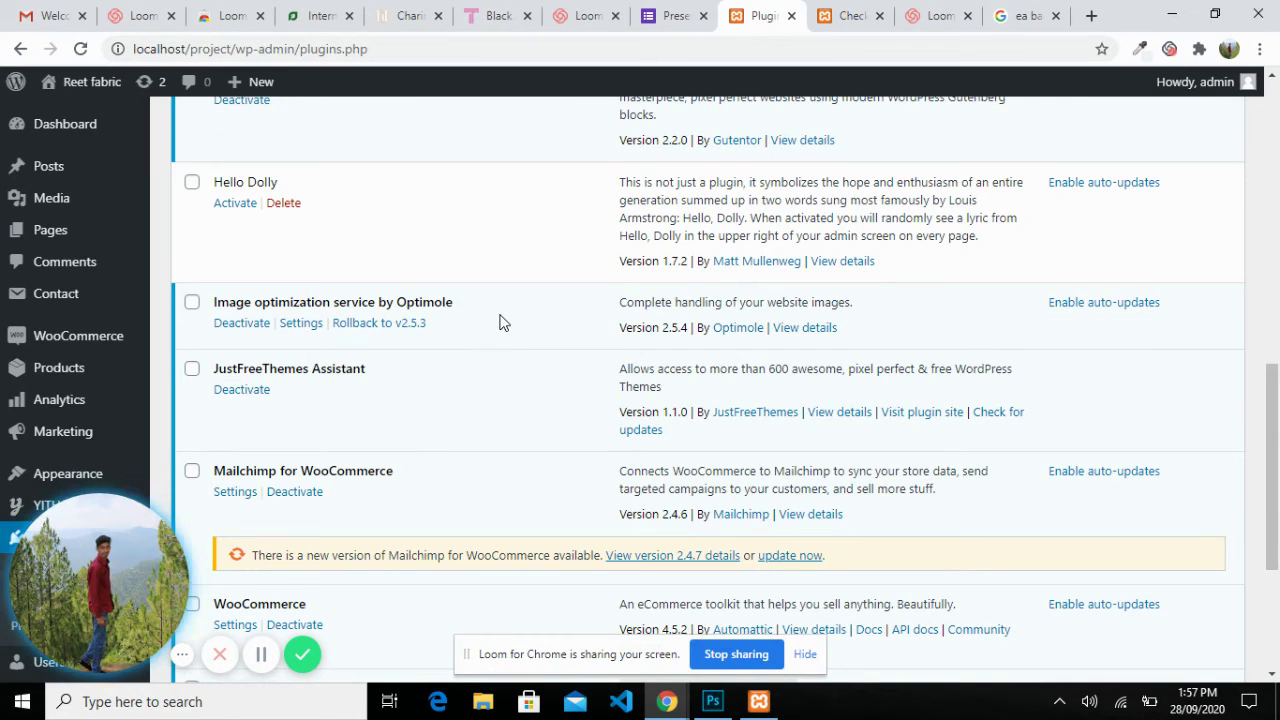
scroll(503, 320, "up", 1)
scroll(449, 331, "down", 1)
scroll(452, 328, "up", 2)
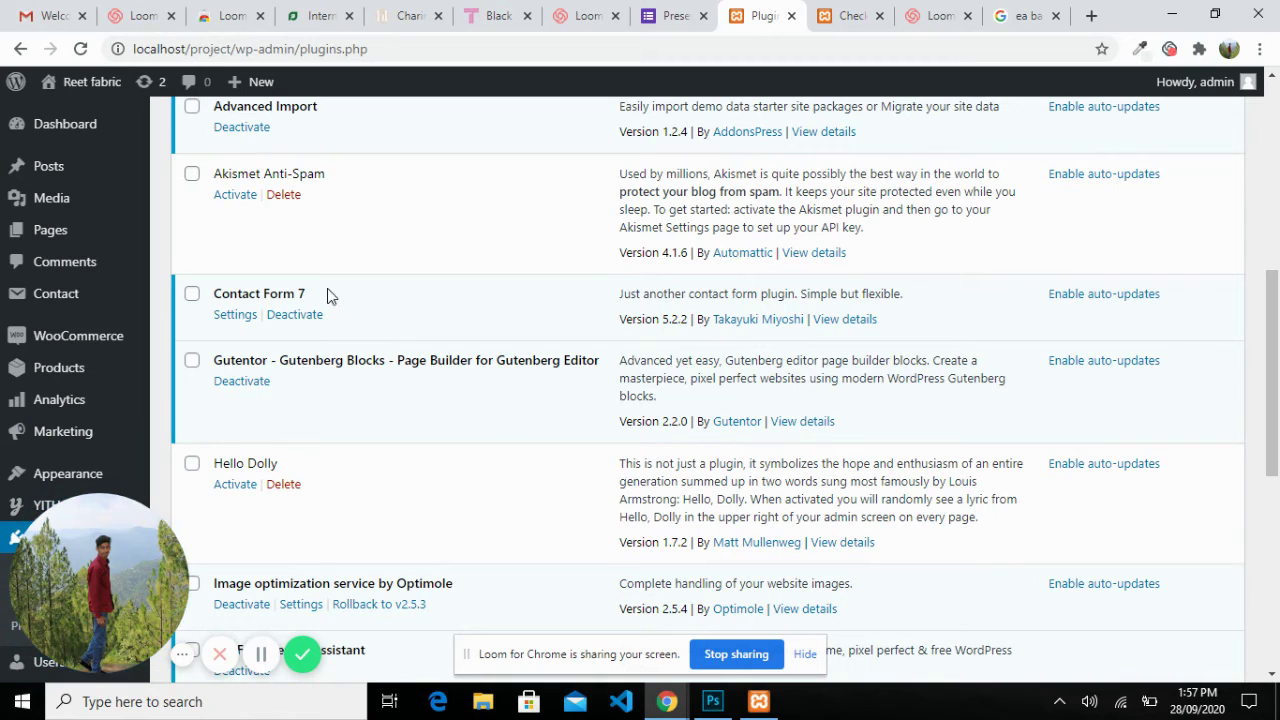
Step: Review the descriptions, versions and available updates of the installed plugins, from Acme Demo Setup down to WooCommerce
scroll(337, 303, "up", 1)
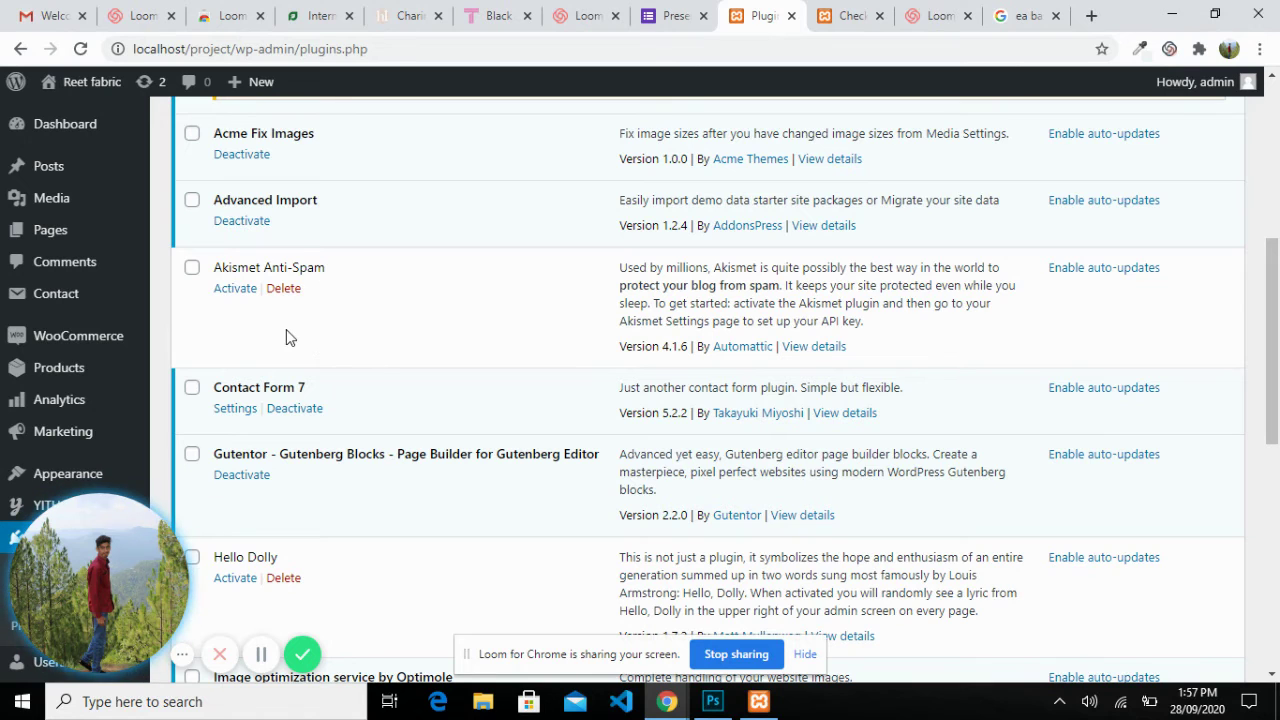
scroll(286, 331, "up", 2)
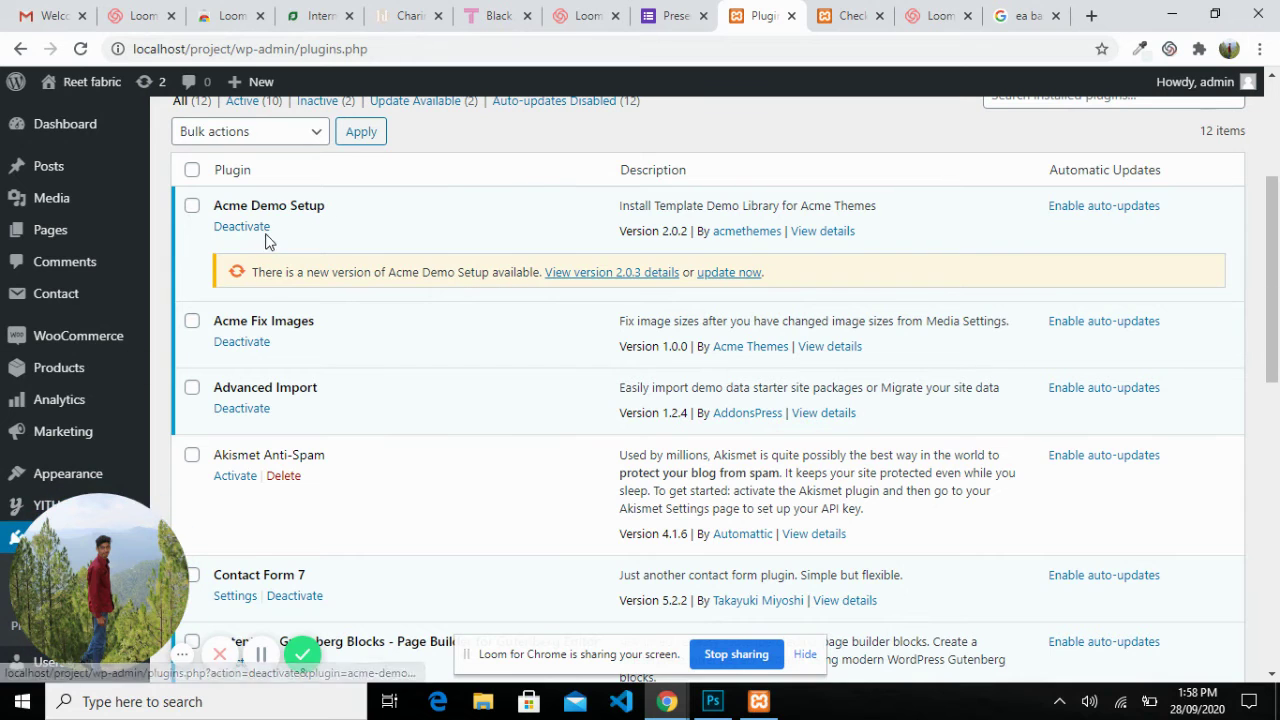
scroll(350, 365, "down", 5)
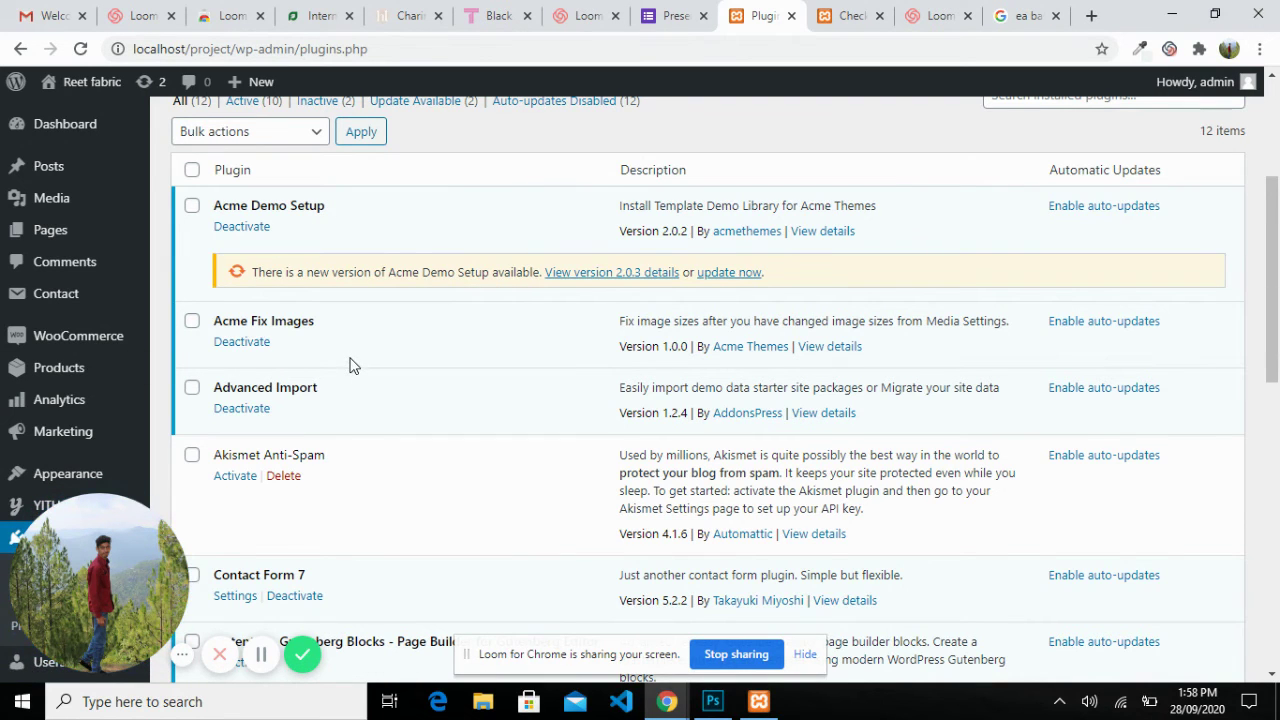
mouse_move(30, 337)
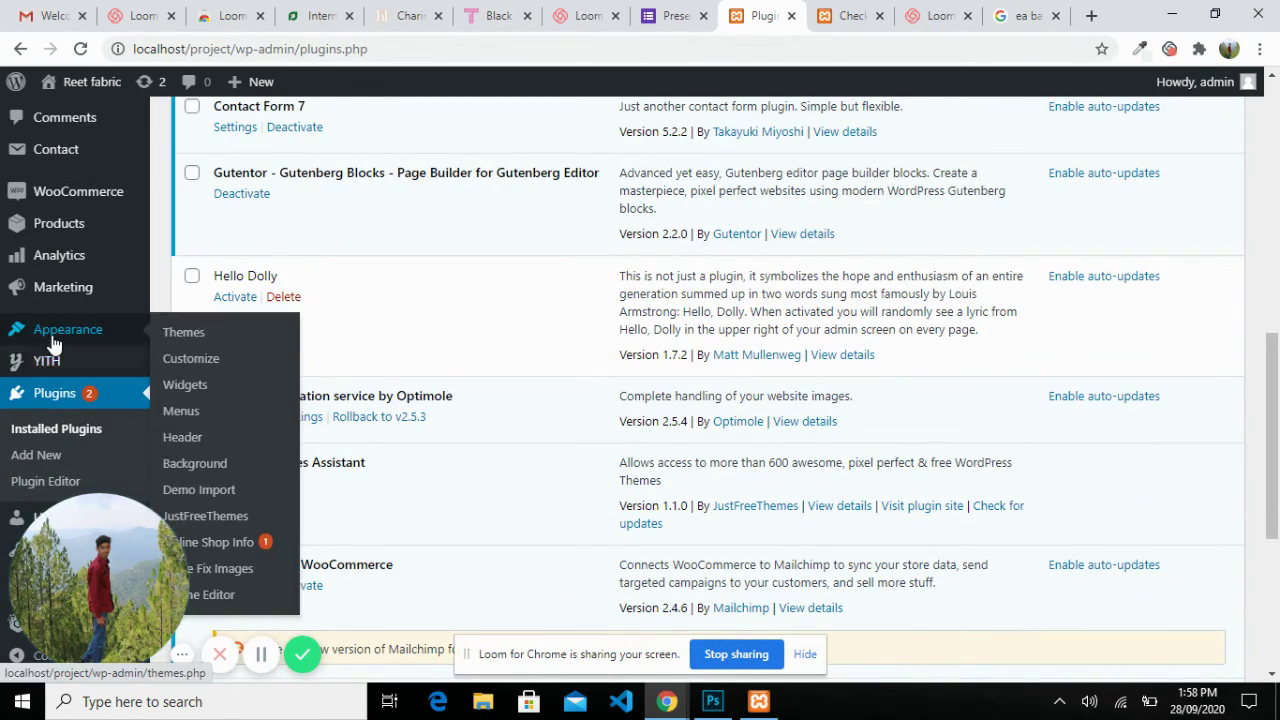
scroll(97, 337, "down", 1)
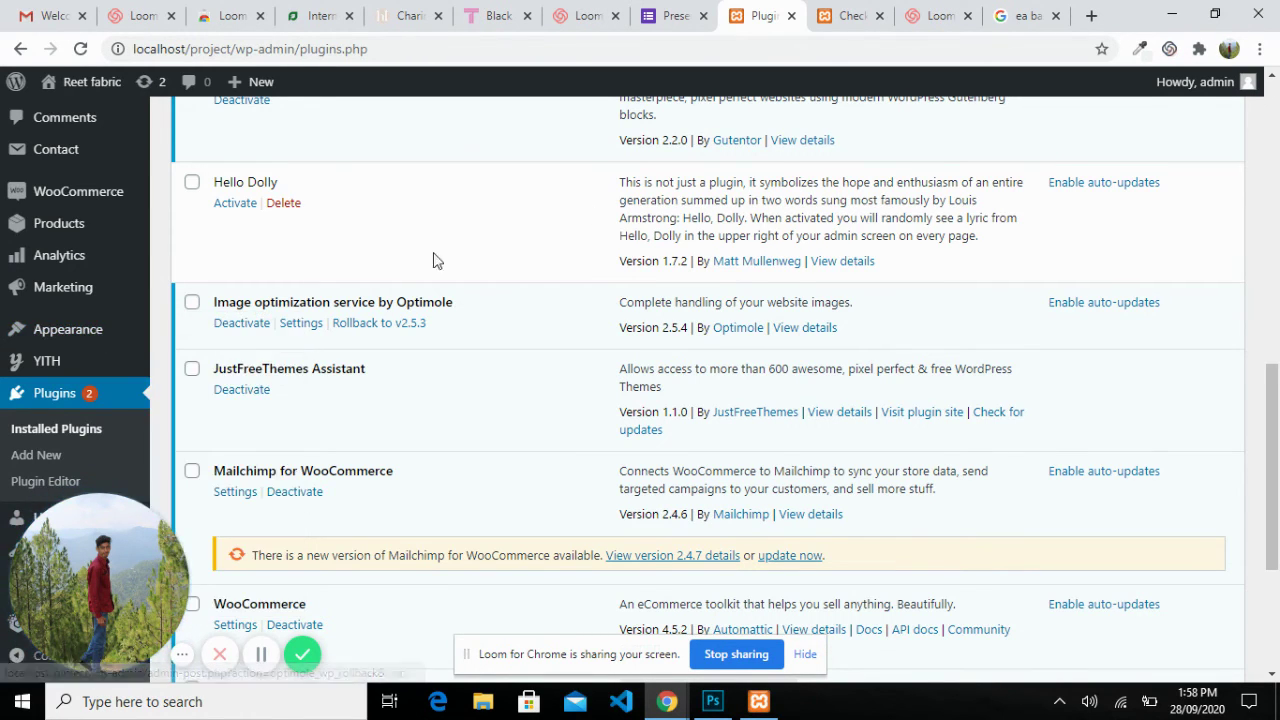
scroll(417, 266, "up", 6)
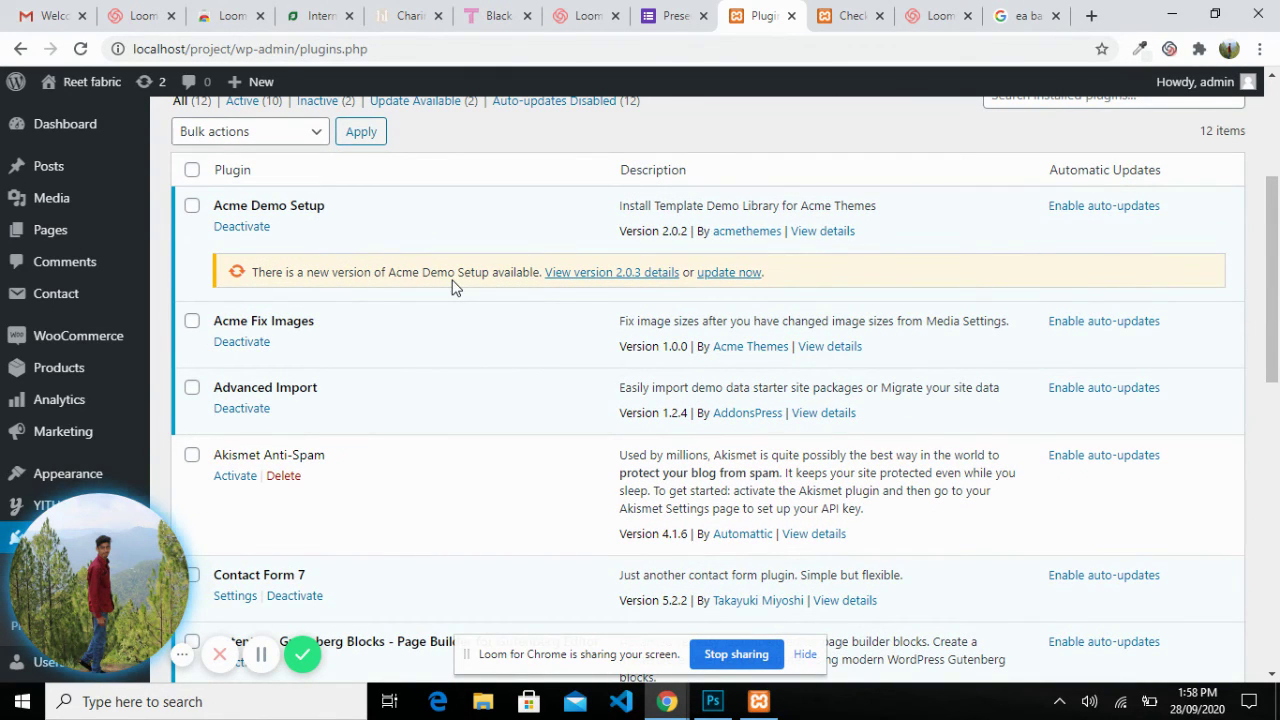
Step: Switch back to the store's checkout page and return to the beginning of the page
left_click(848, 15)
scroll(790, 357, "up", 15)
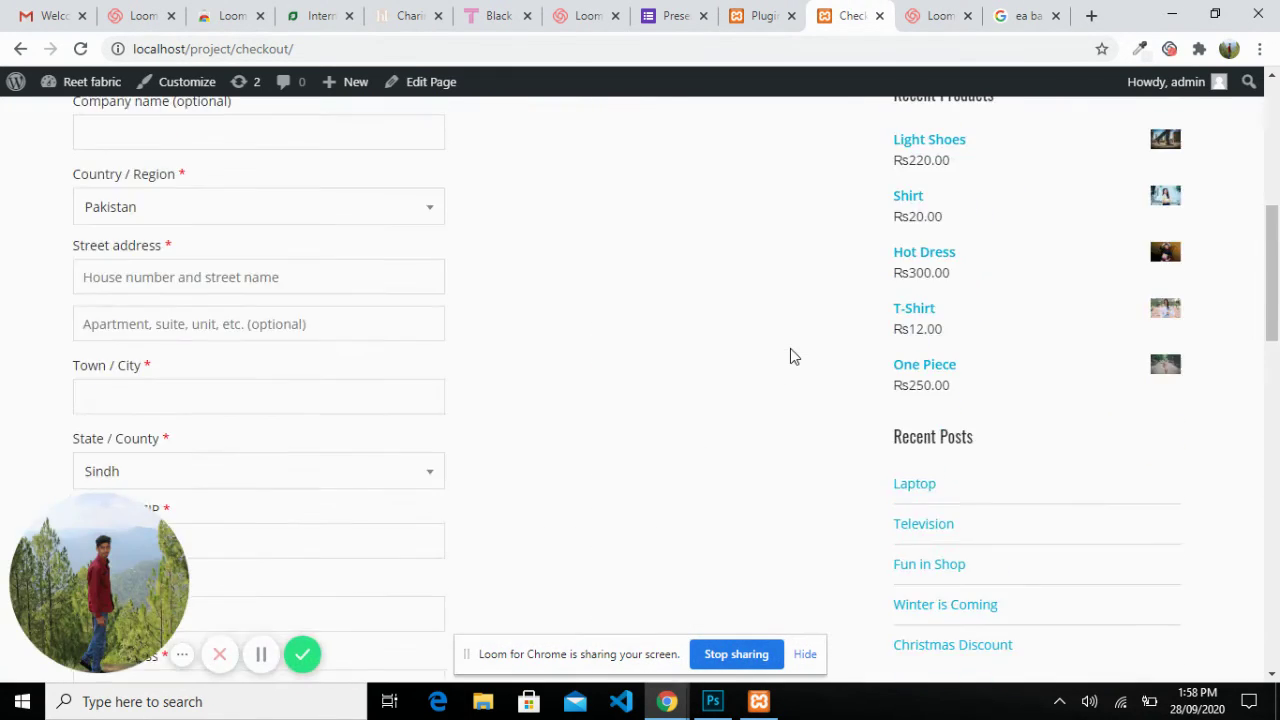